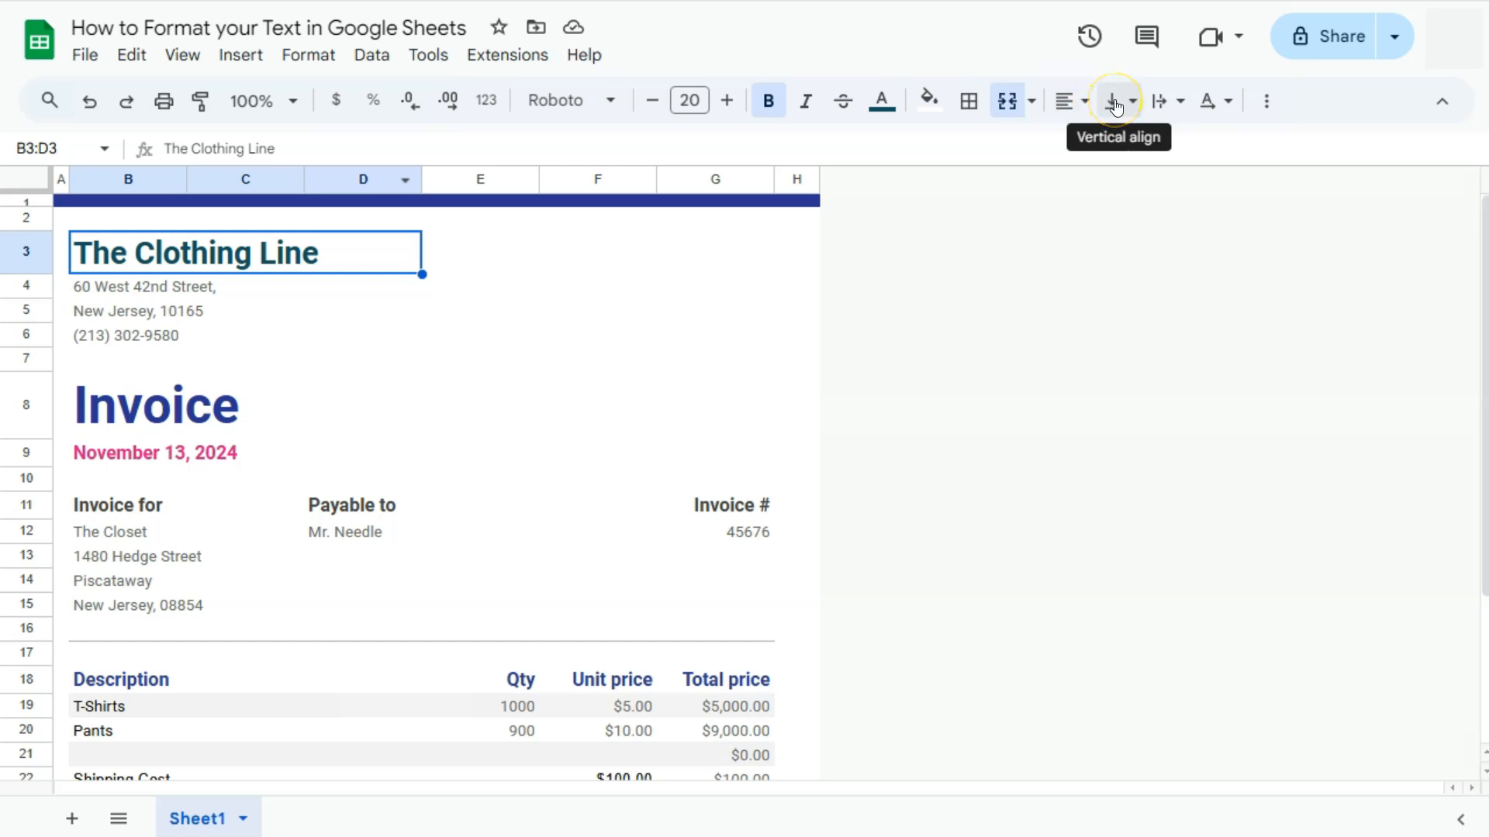
# Select the whole title text in row 3 and add Roboto to the saved fonts
pyautogui.press('Return')
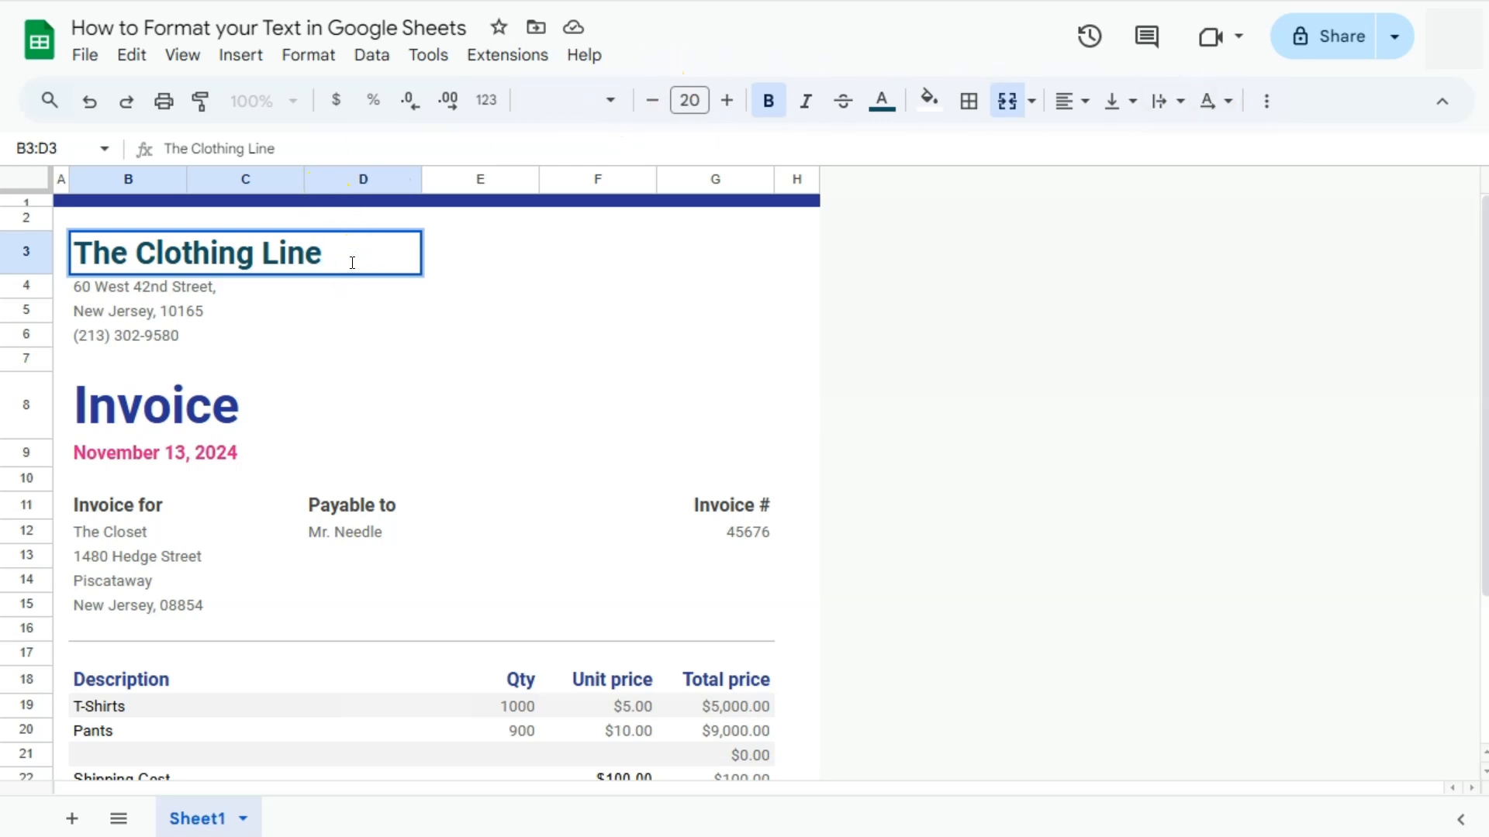
pyautogui.moveTo(352, 263); pyautogui.dragTo(51, 252)
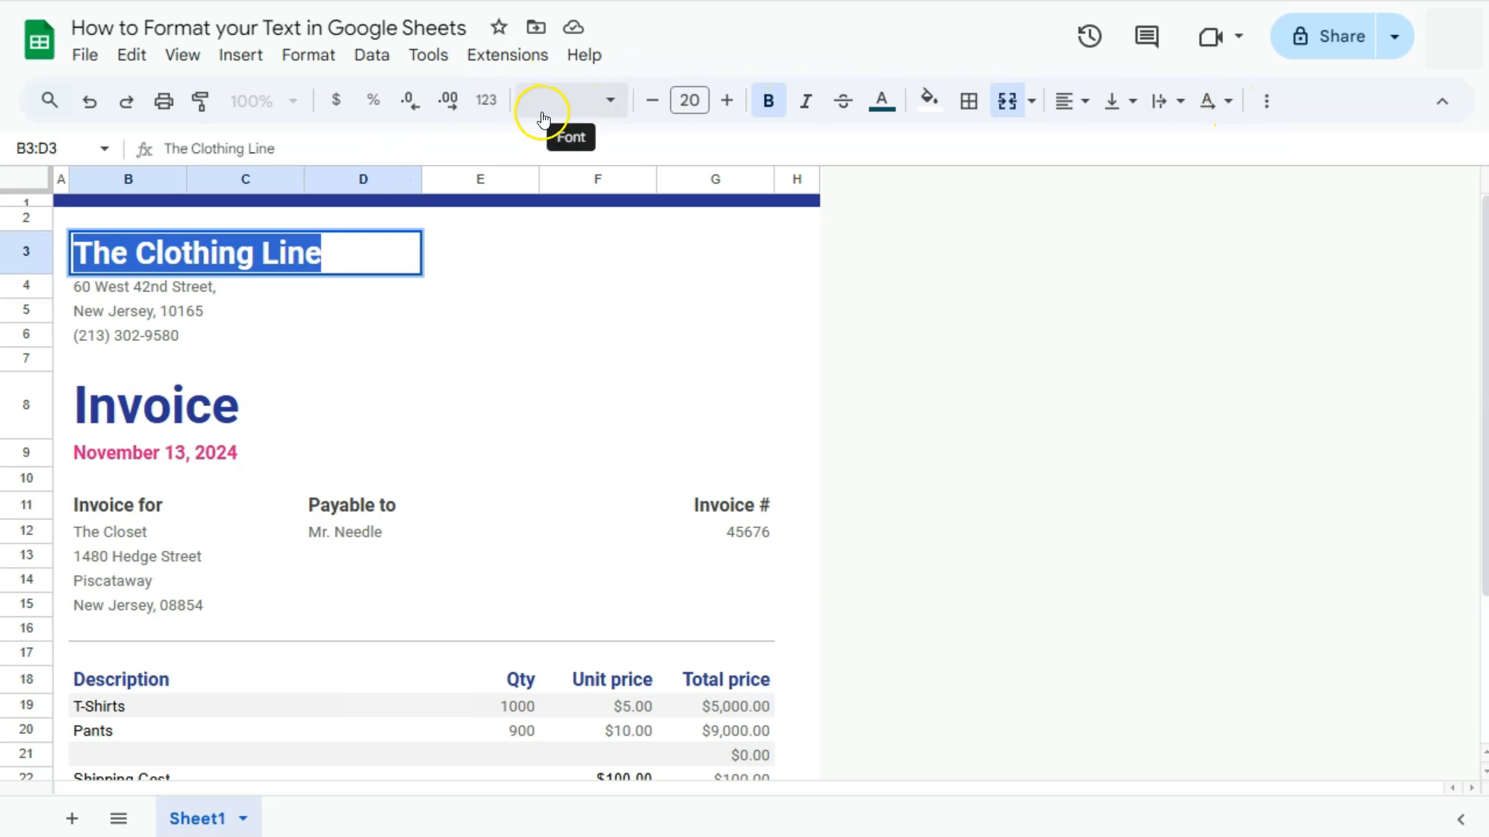
pyautogui.click(601, 105)
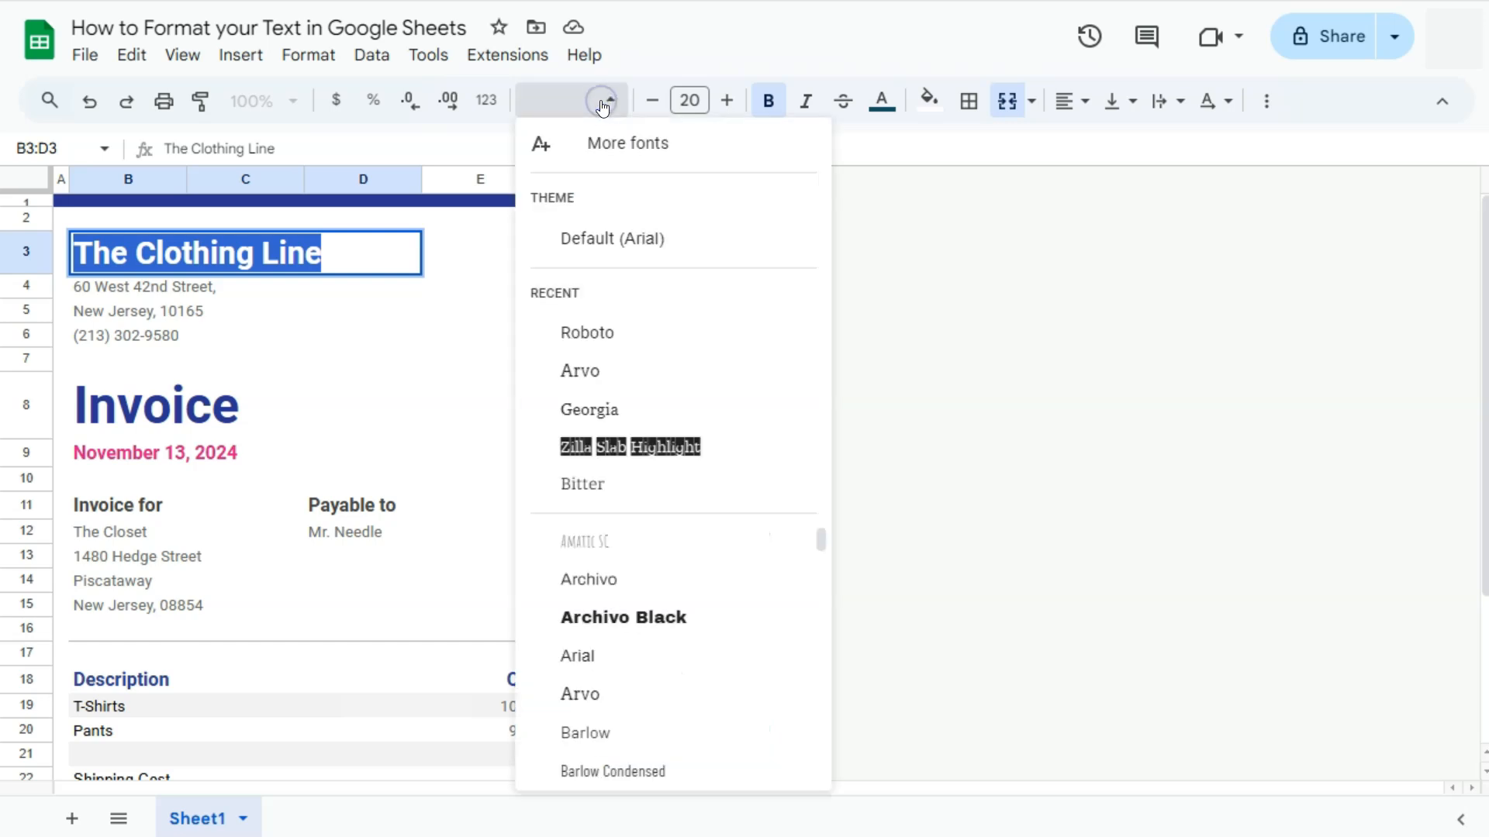
pyautogui.scroll(-2, 665, 588)
pyautogui.scroll(2, 672, 590)
pyautogui.scroll(-5, 659, 620)
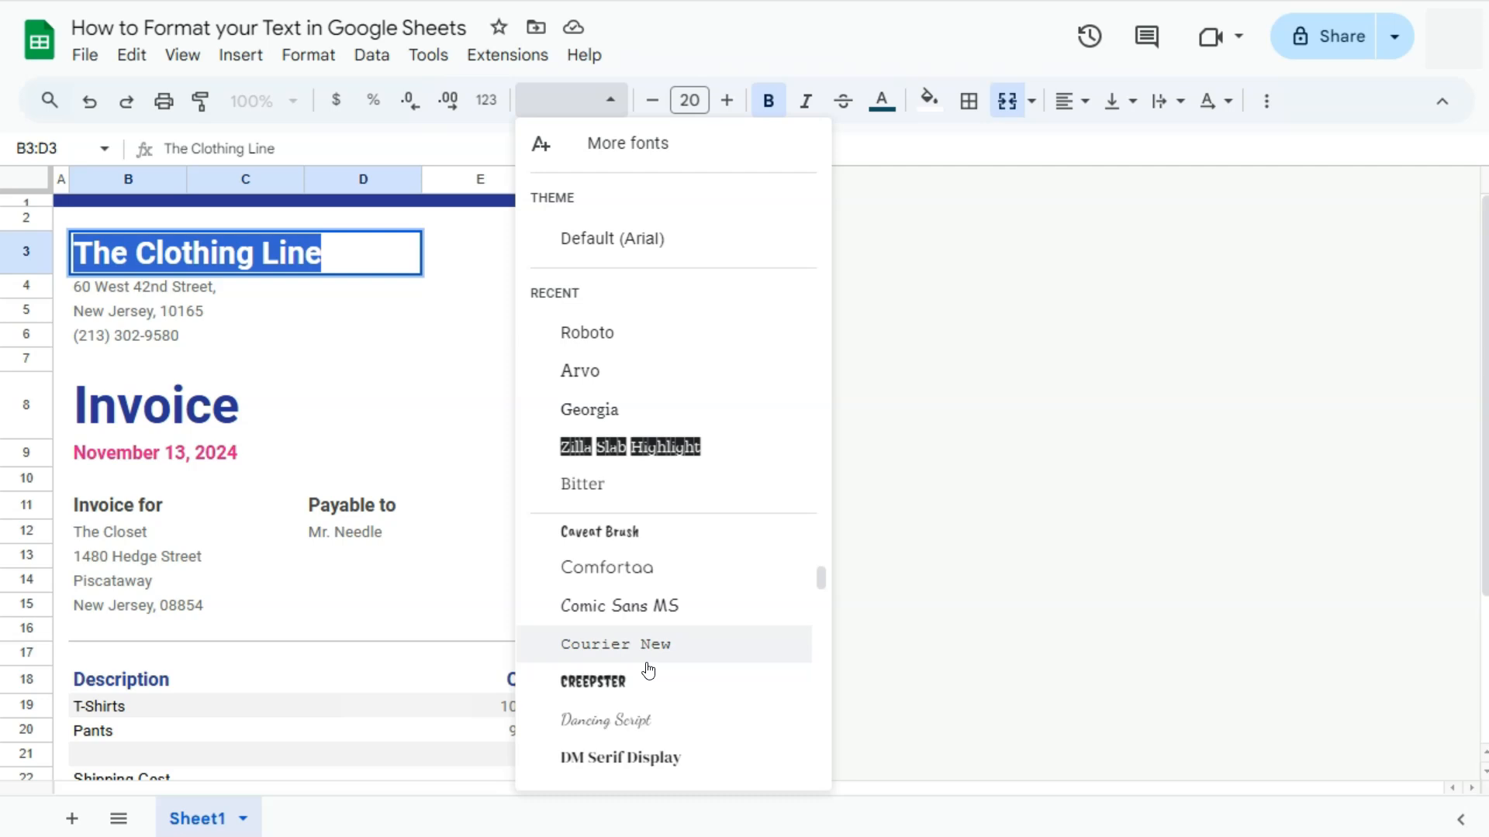
pyautogui.click(647, 653)
pyautogui.click(609, 144)
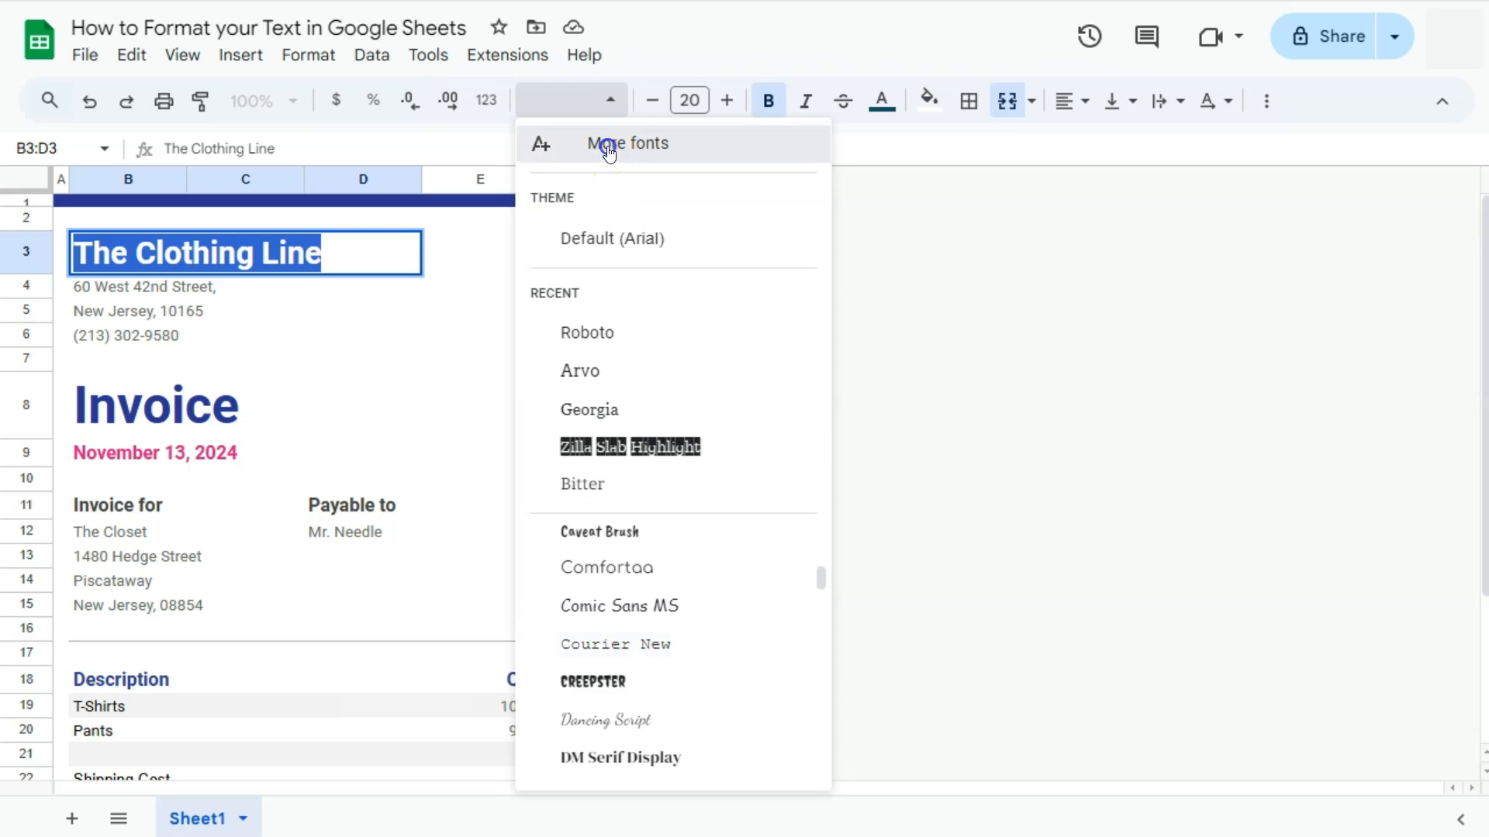
pyautogui.click(381, 165)
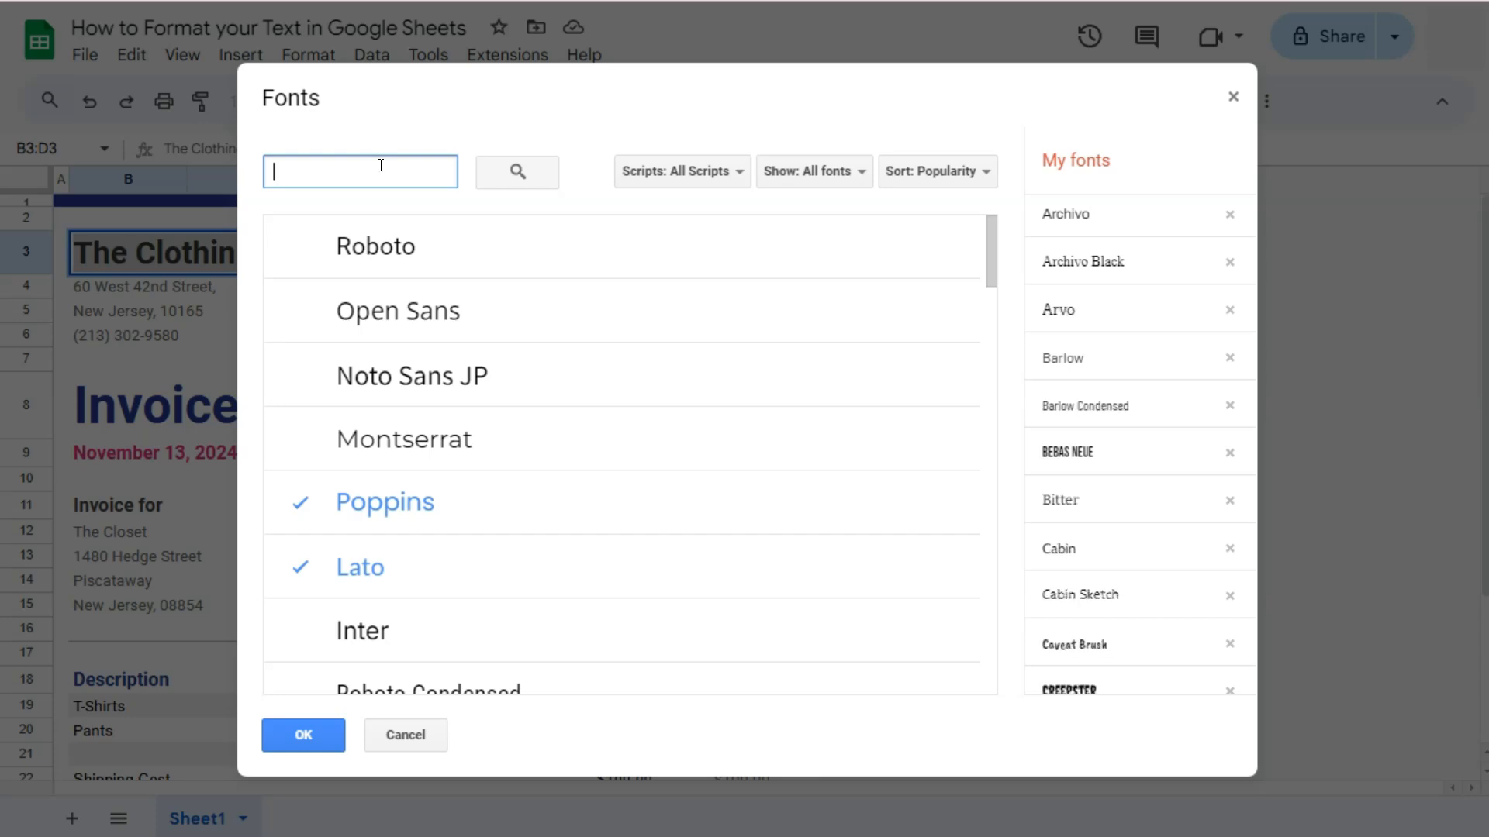
pyautogui.click(387, 246)
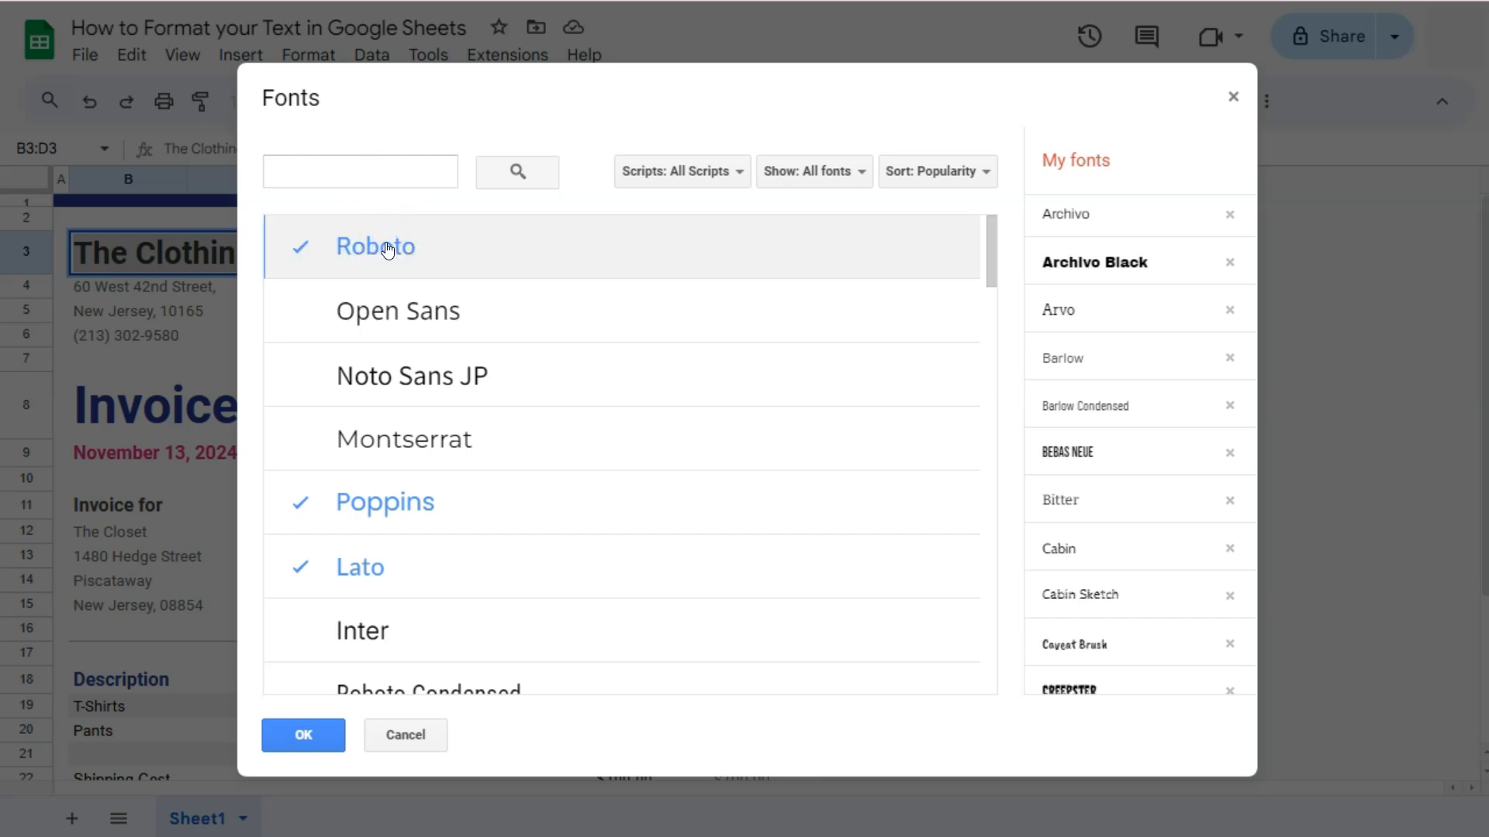
pyautogui.click(329, 737)
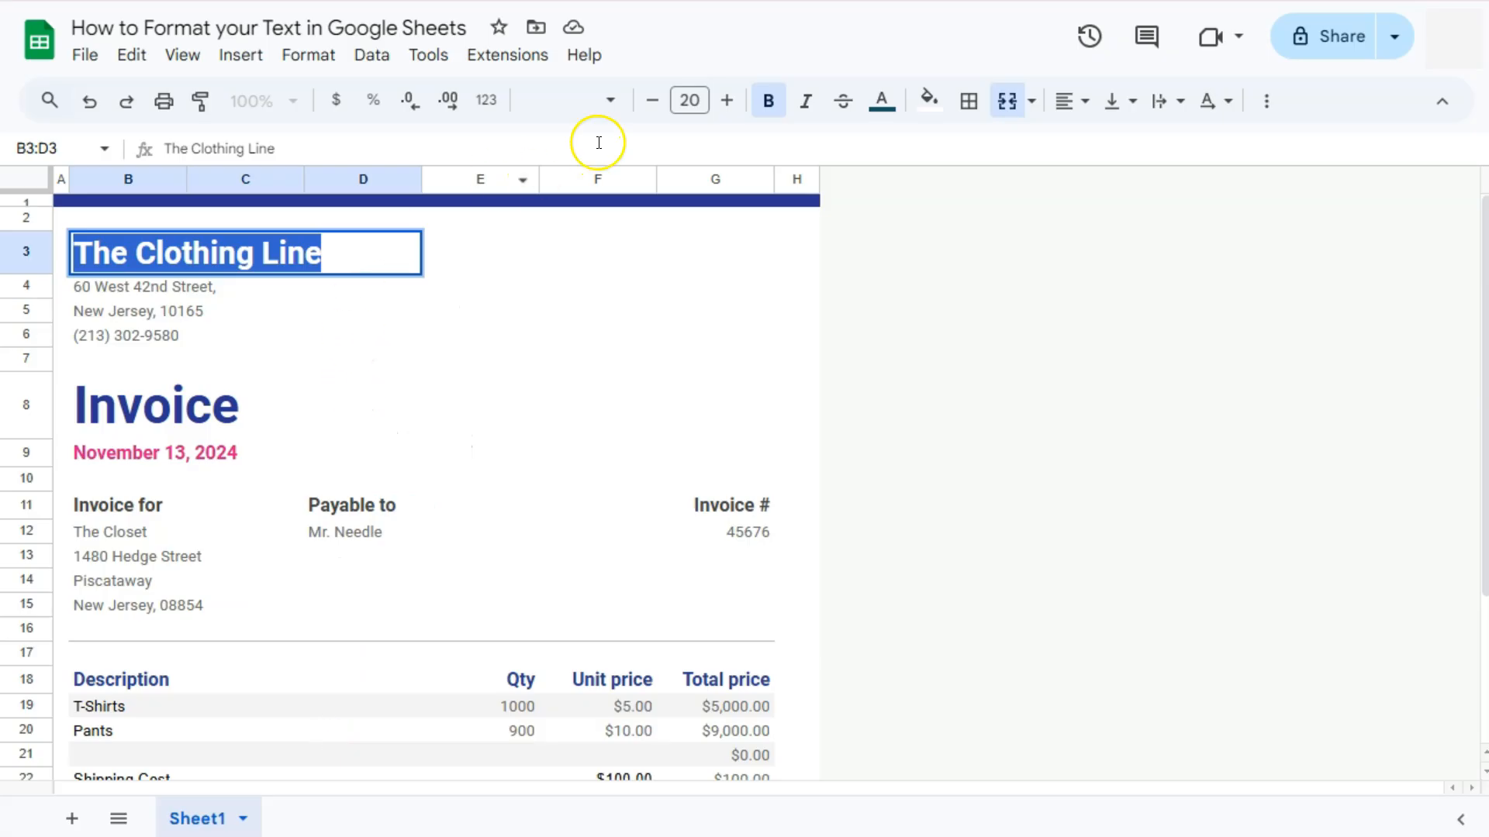
# Change the font of the title "The Clothing Line" to Arvo
pyautogui.click(565, 103)
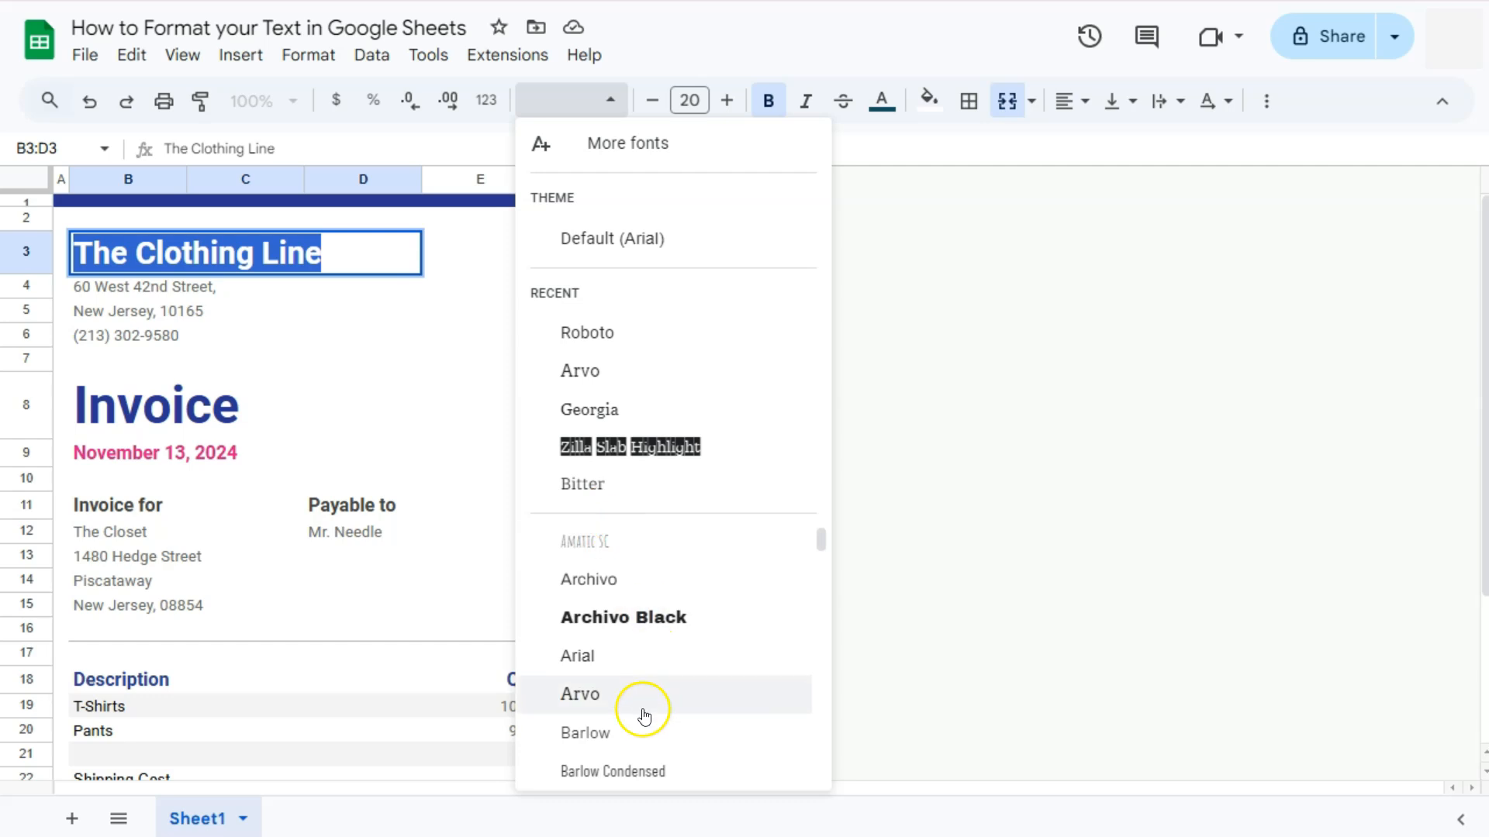
pyautogui.click(598, 372)
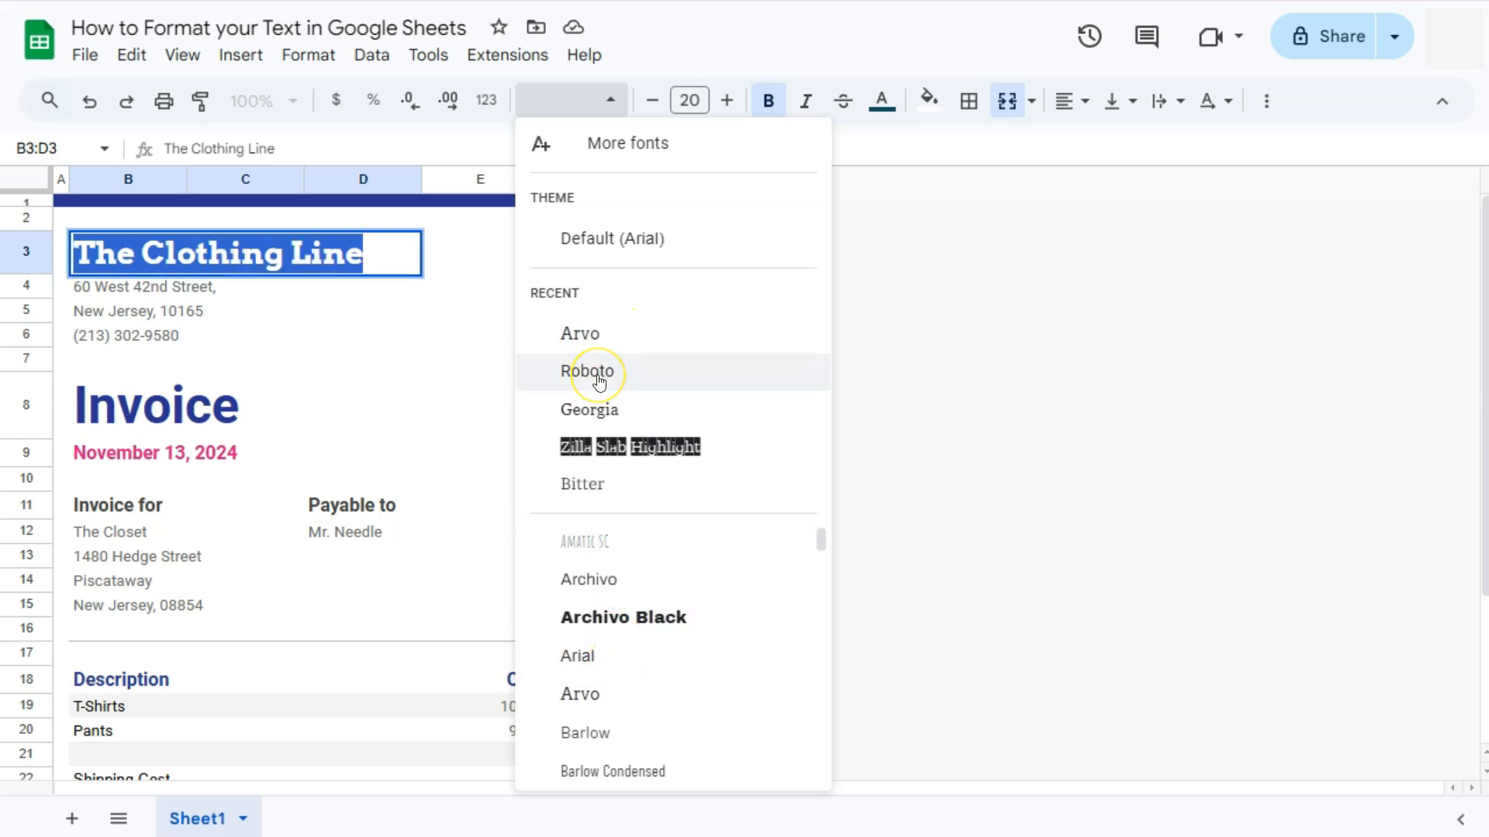
pyautogui.click(598, 334)
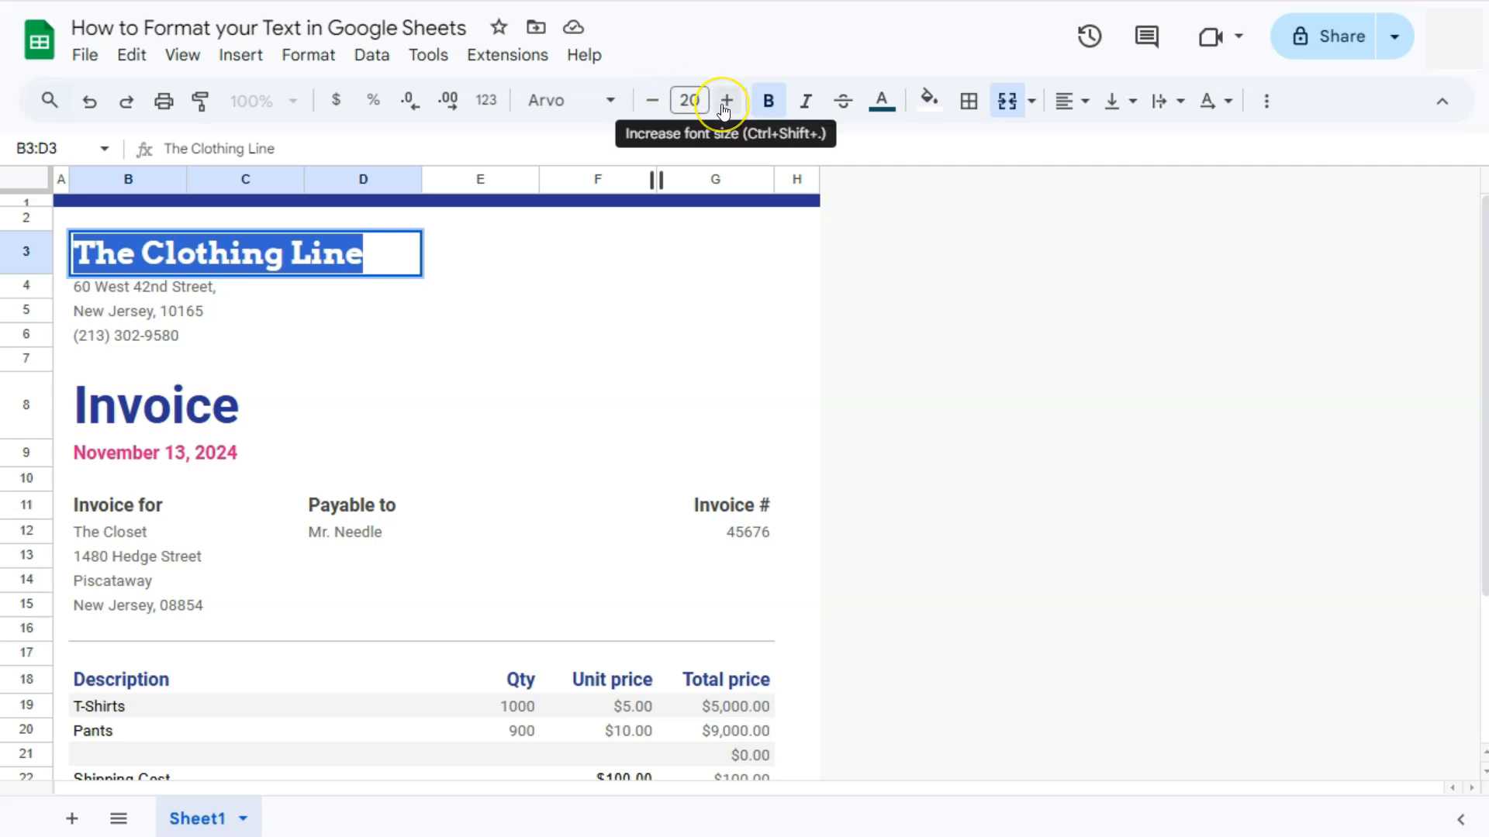
# Set the title's font size to 50
pyautogui.click(690, 100)
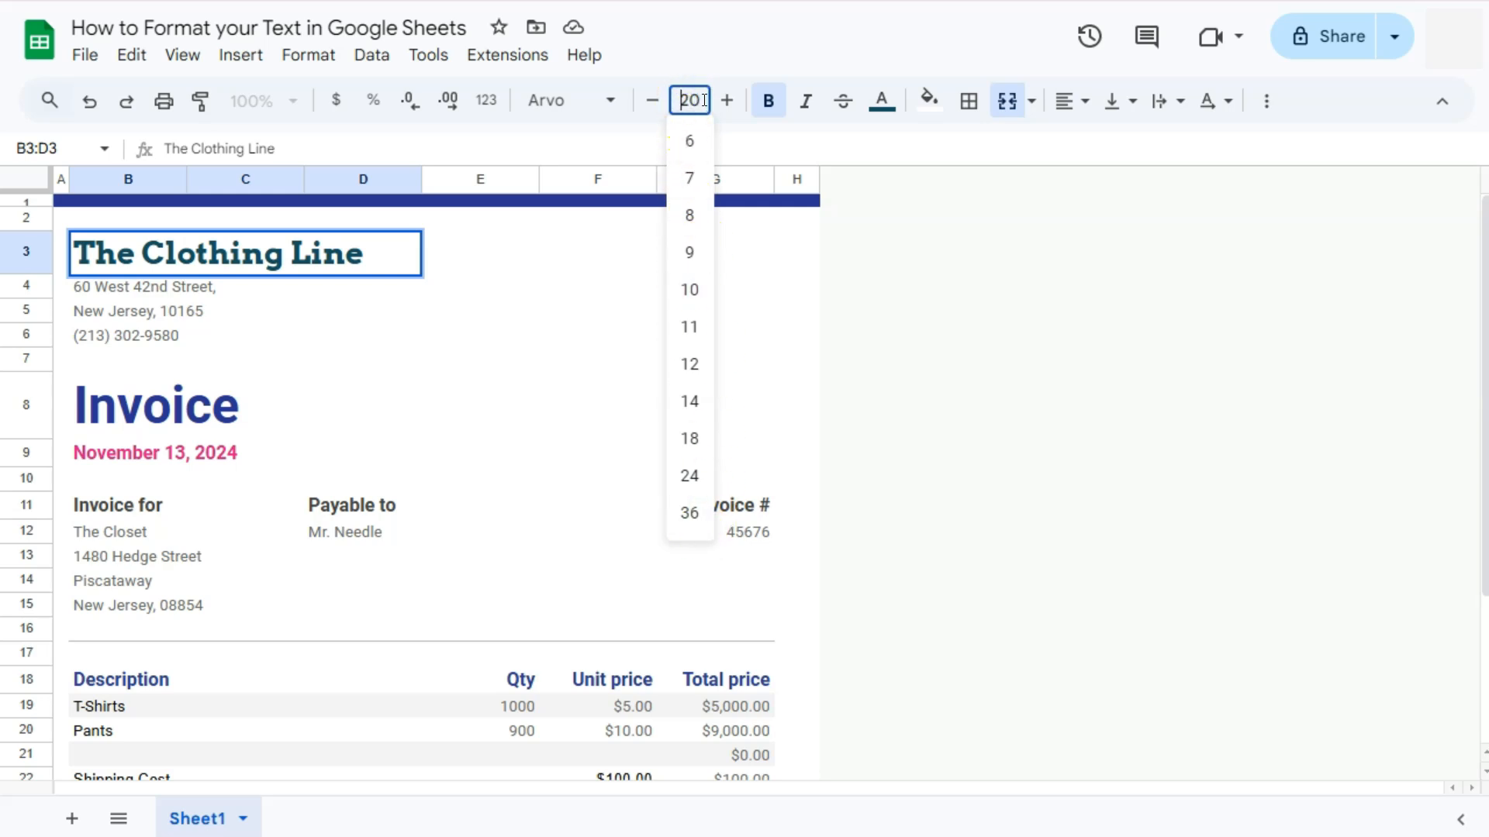
pyautogui.moveTo(703, 100); pyautogui.dragTo(683, 102)
pyautogui.write('50')
pyautogui.press('Return')
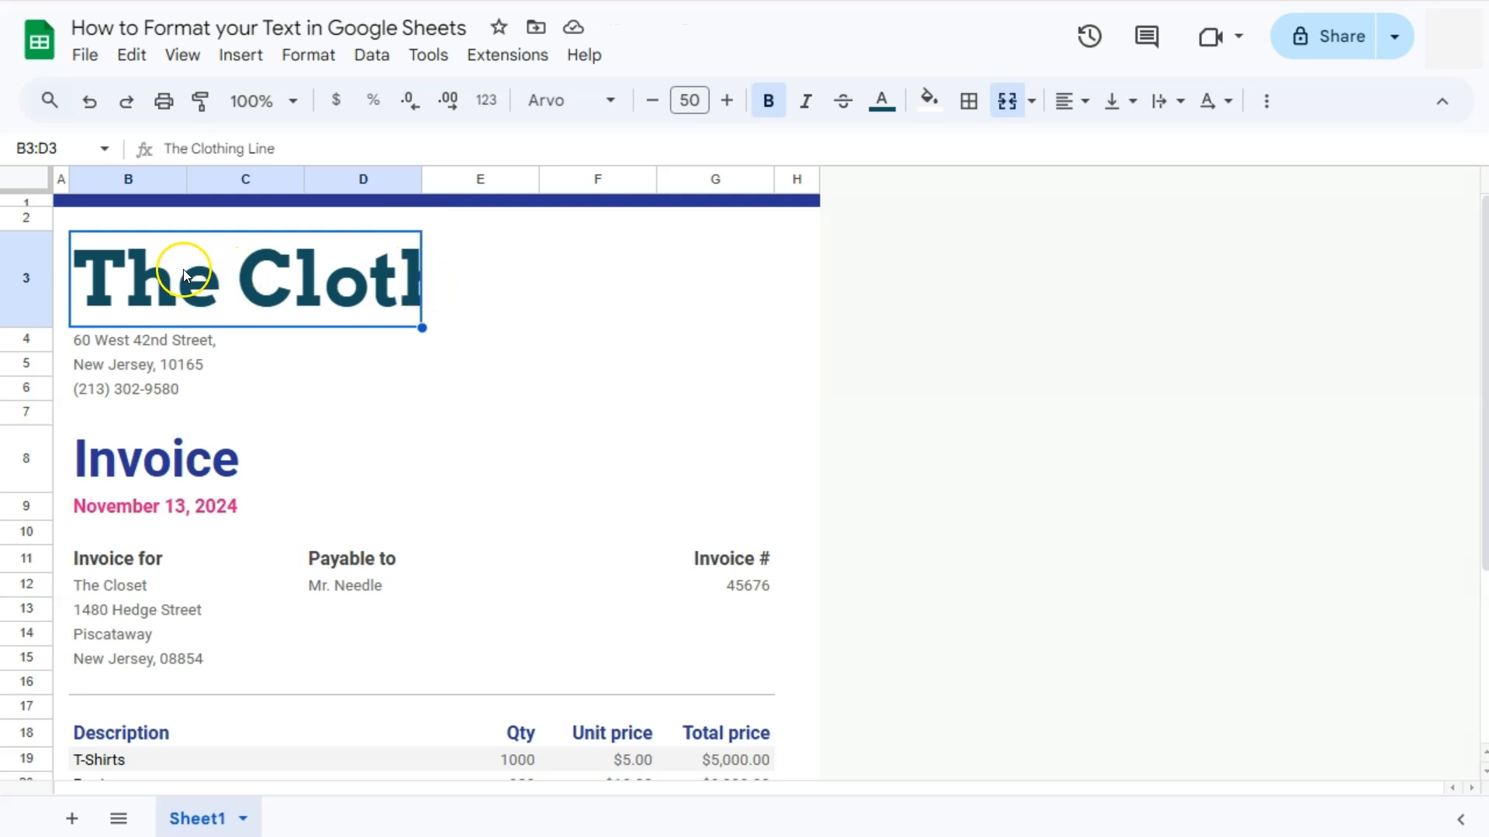
# Merge the cells B3:G3 so the enlarged title spans columns B to G
pyautogui.moveTo(457, 266); pyautogui.dragTo(703, 273)
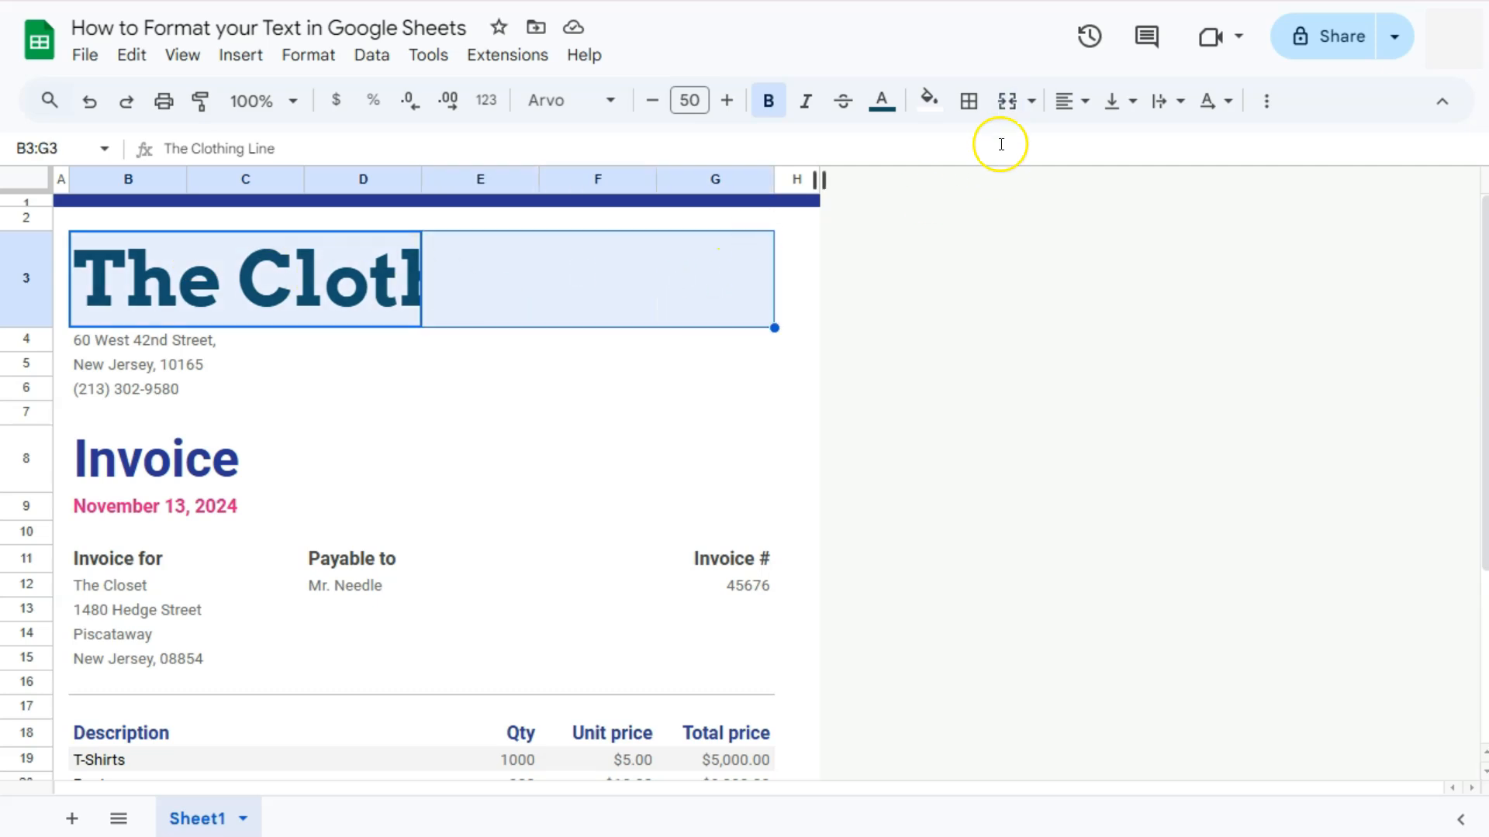
pyautogui.click(1007, 101)
pyautogui.click(954, 325)
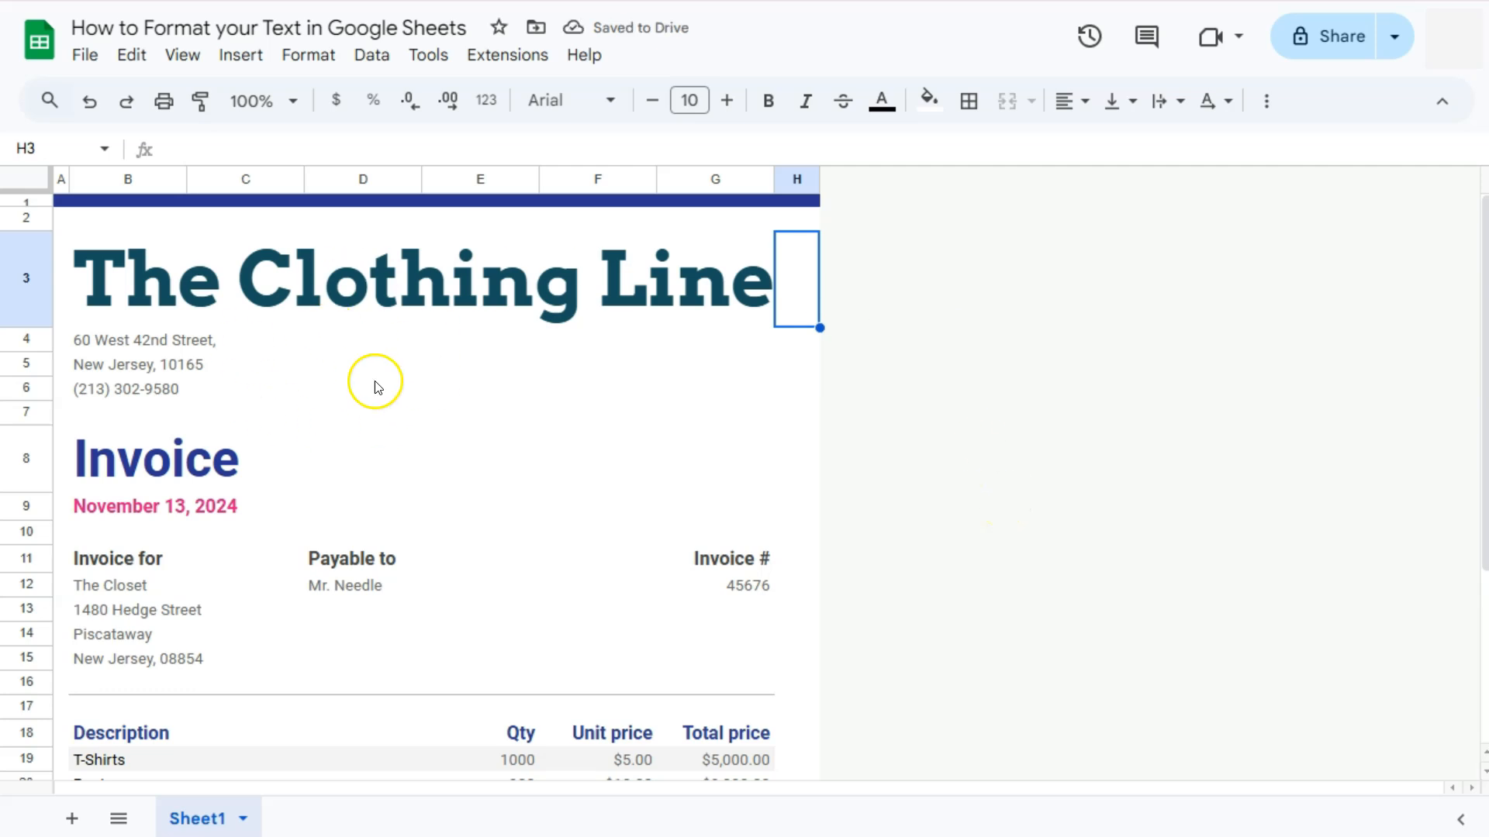
pyautogui.click(919, 348)
# Italicize the title in B3:G3, and apply and remove strikethrough on it
pyautogui.click(291, 290)
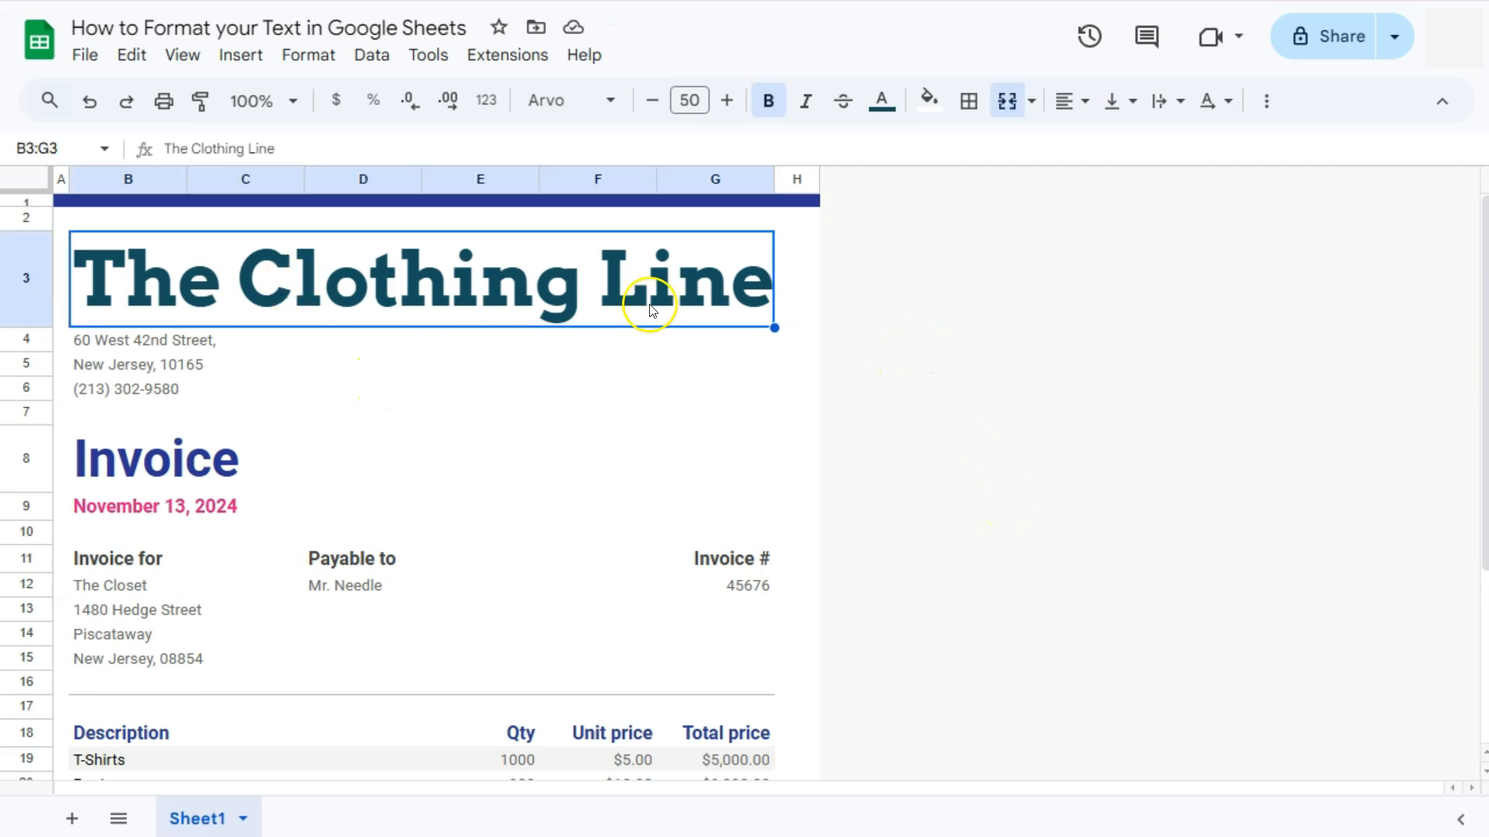
pyautogui.click(803, 103)
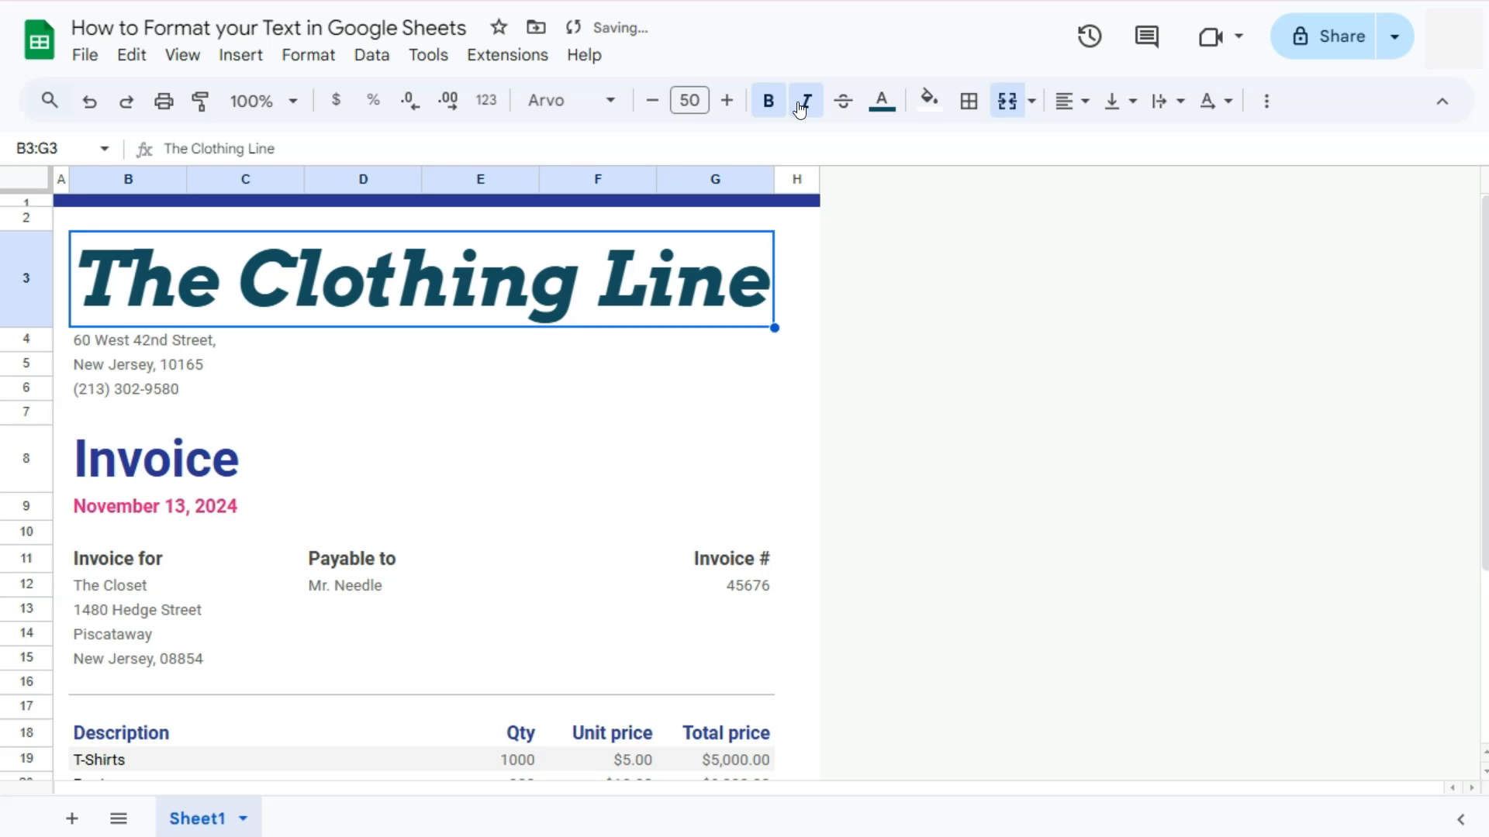
pyautogui.click(841, 101)
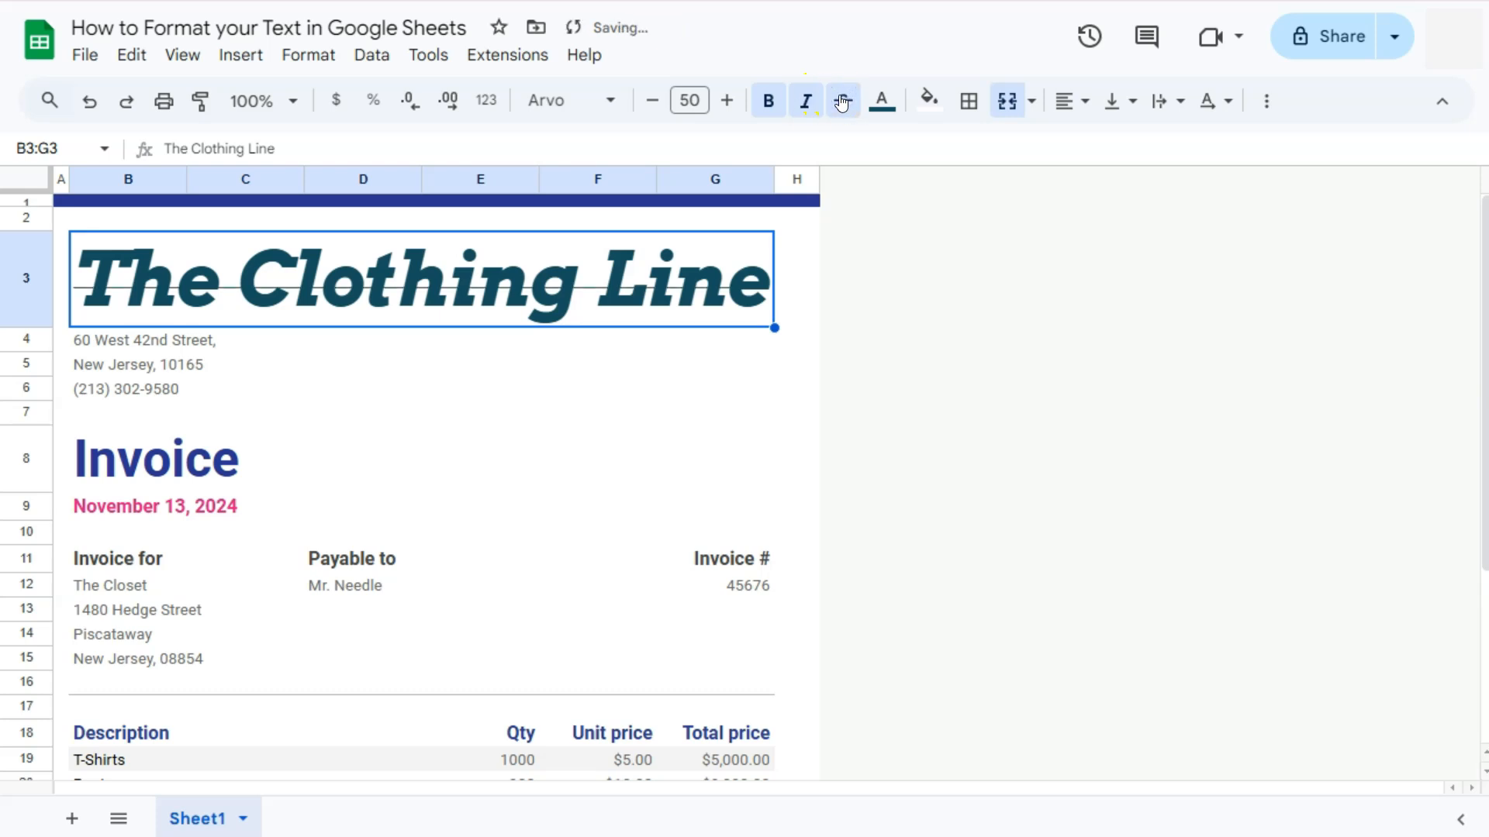
pyautogui.click(841, 101)
# Color the title text dark red and align it to the center horizontally and the middle vertically
pyautogui.click(884, 102)
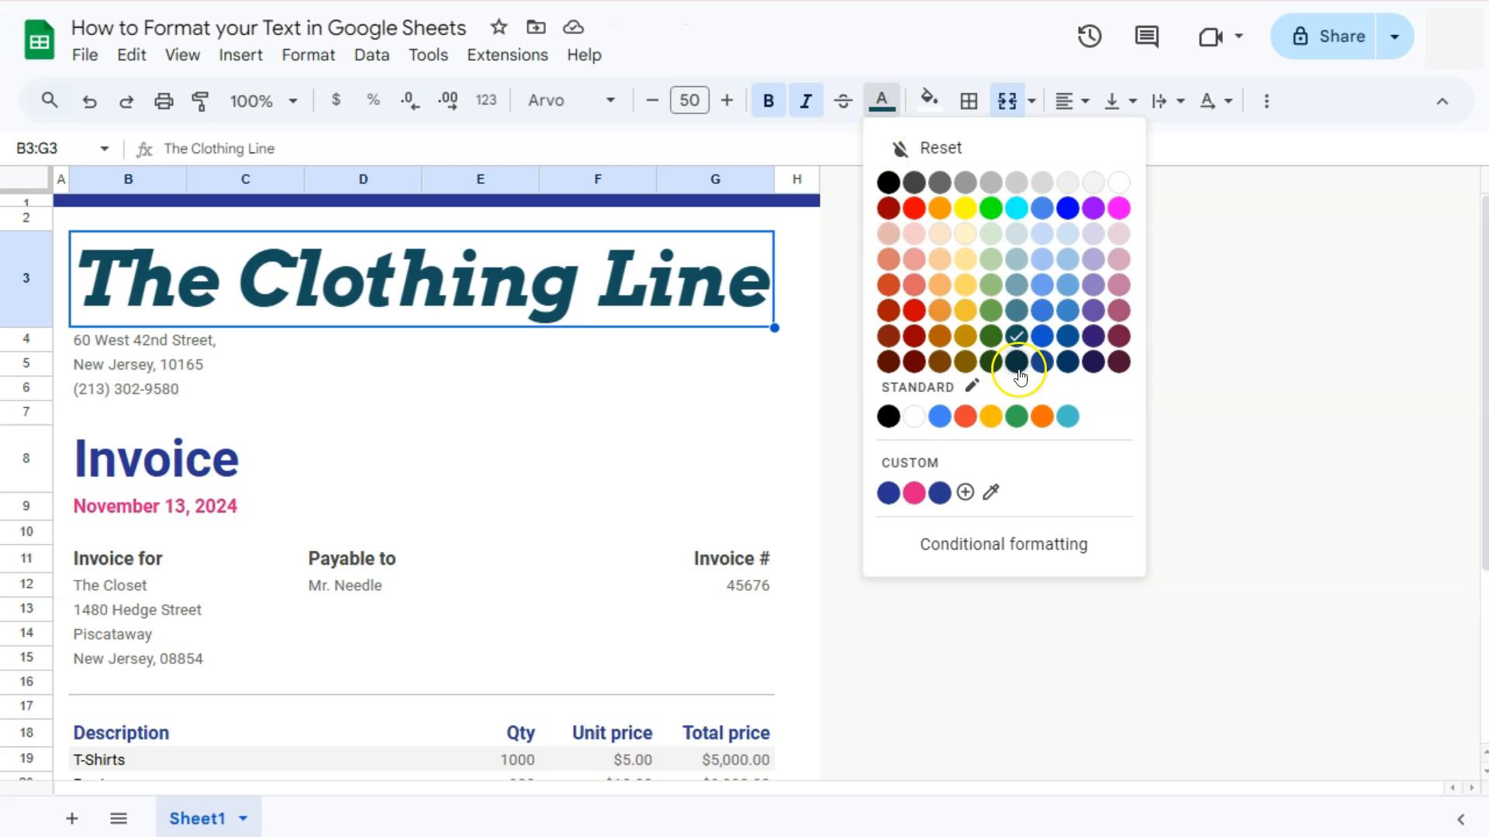
pyautogui.click(914, 337)
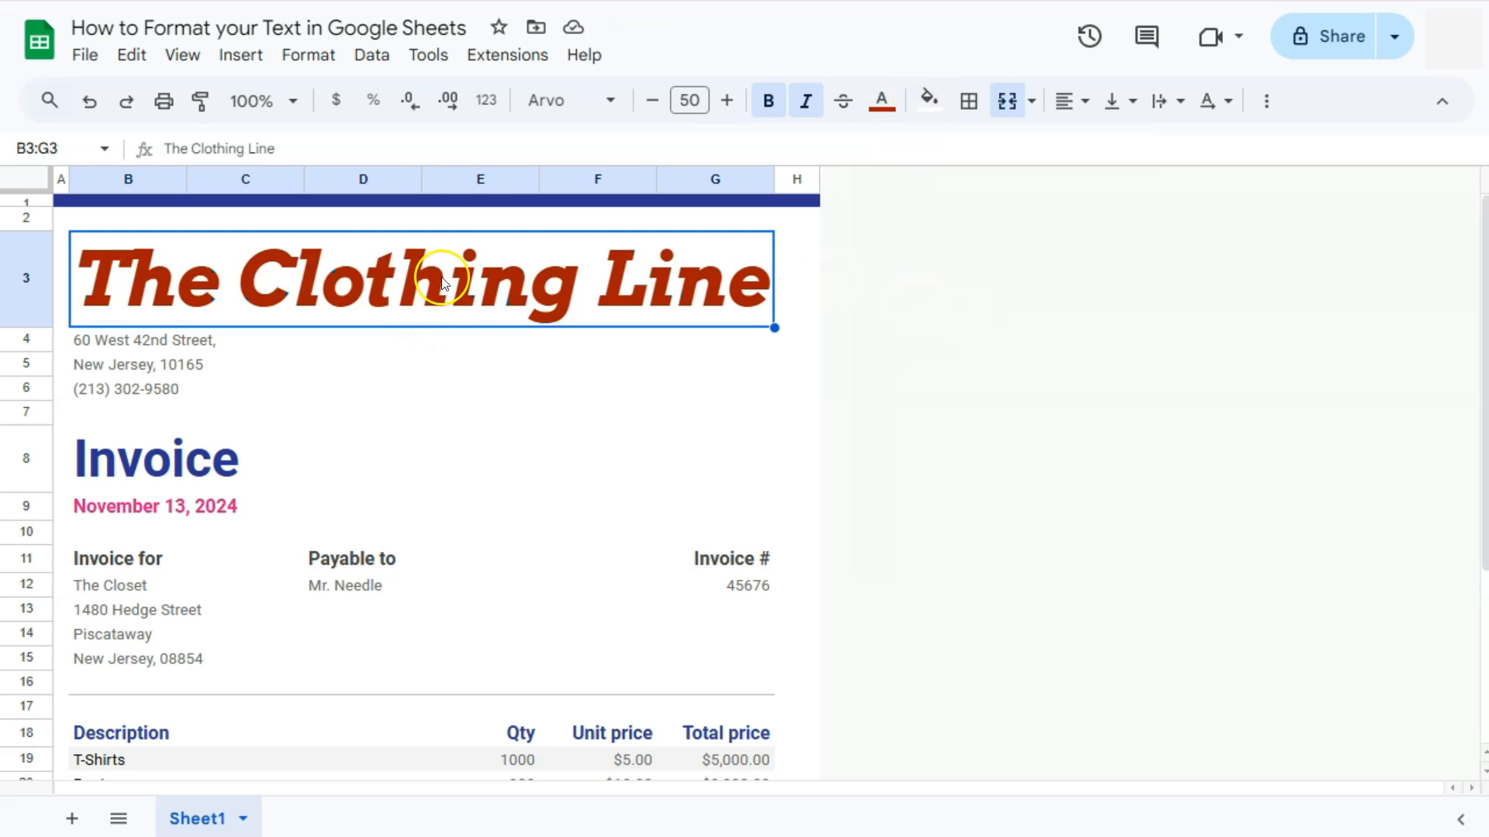
pyautogui.click(1098, 116)
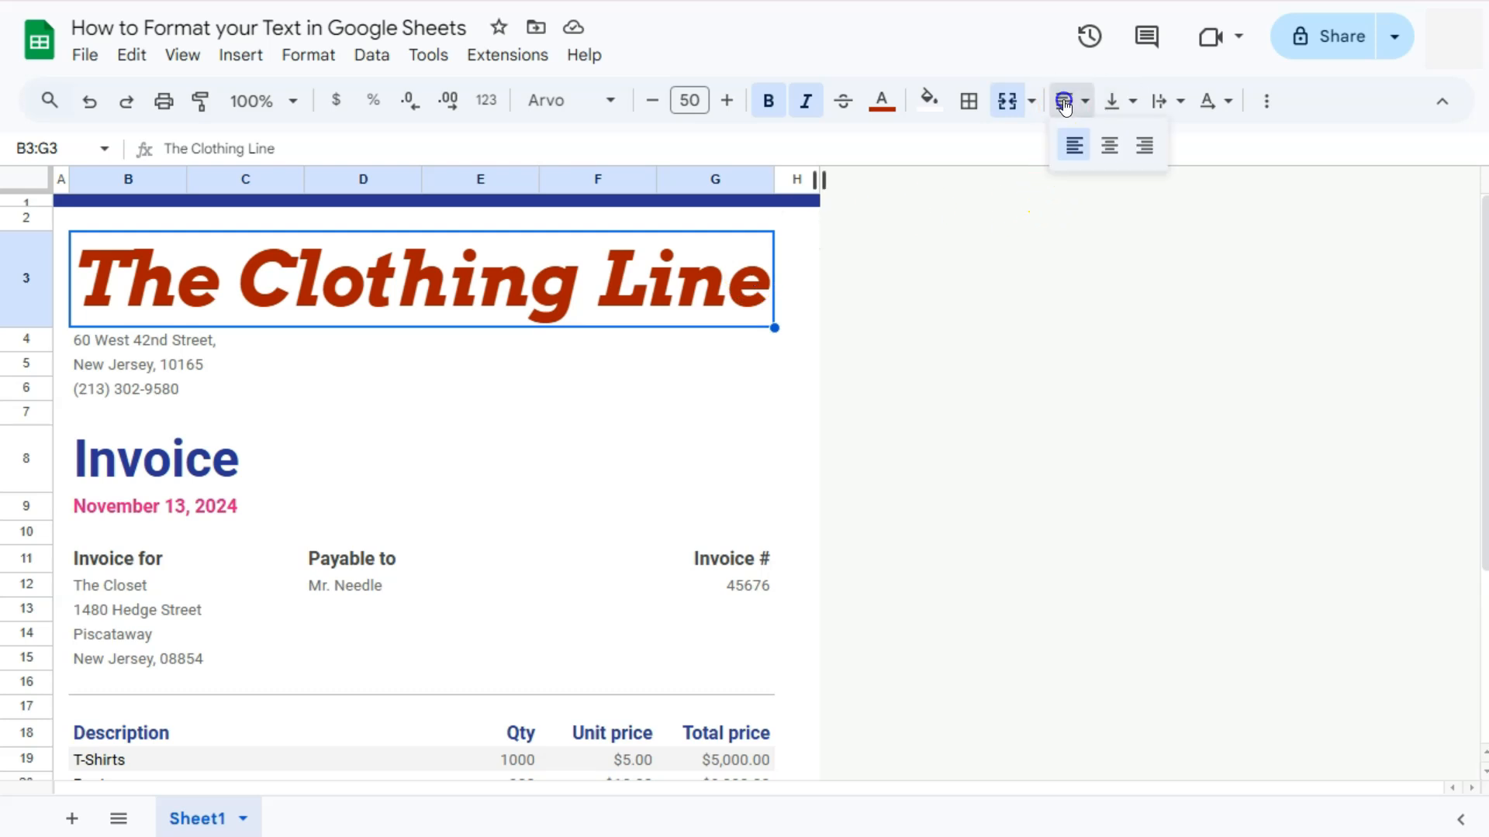
pyautogui.click(1102, 157)
pyautogui.click(1114, 100)
pyautogui.click(1152, 155)
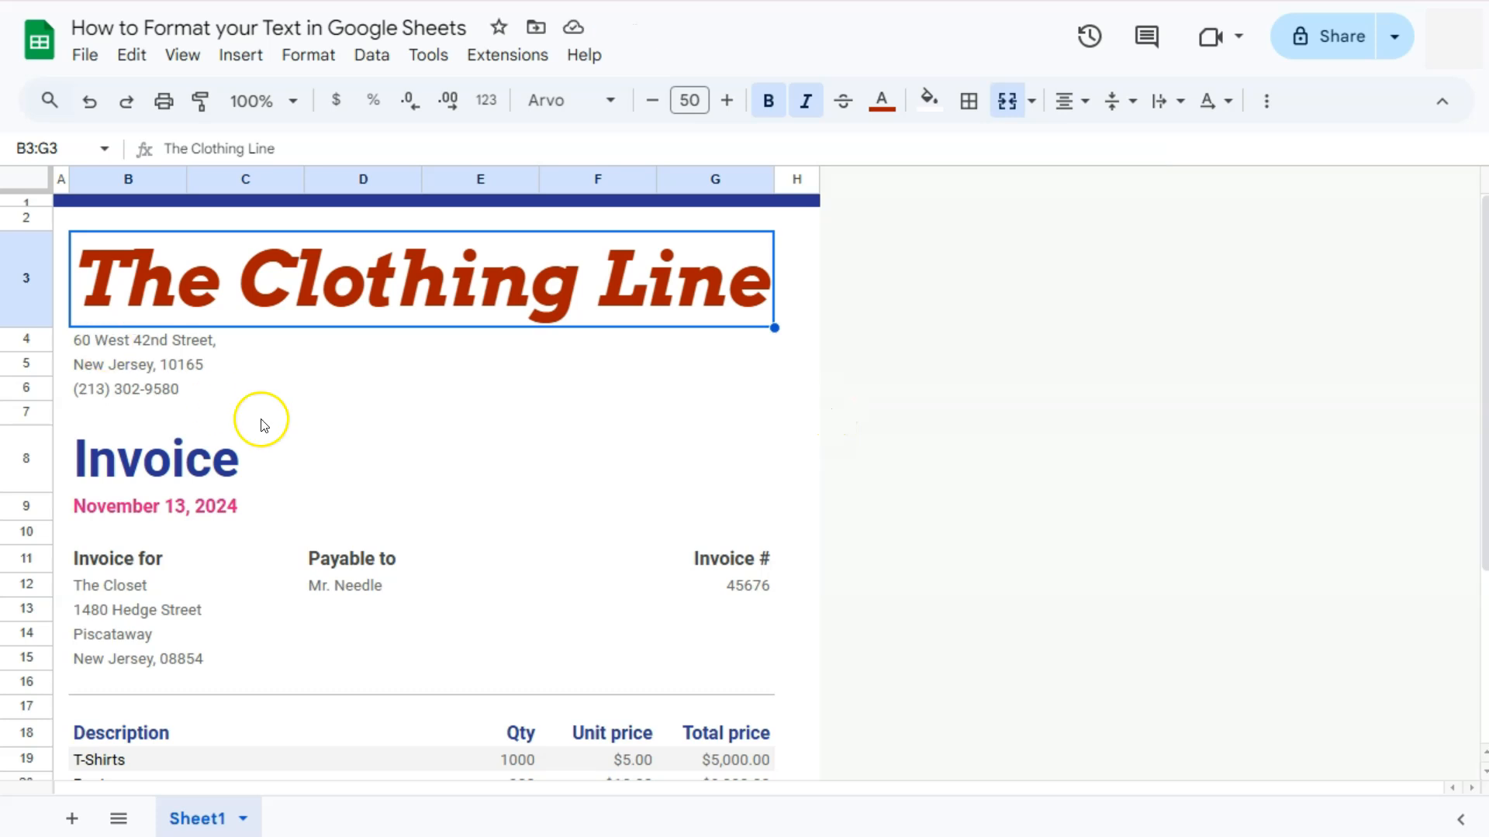
# Set the address and phone lines in B4:D6 to the Arvo font at size 11
pyautogui.moveTo(149, 343); pyautogui.dragTo(158, 393)
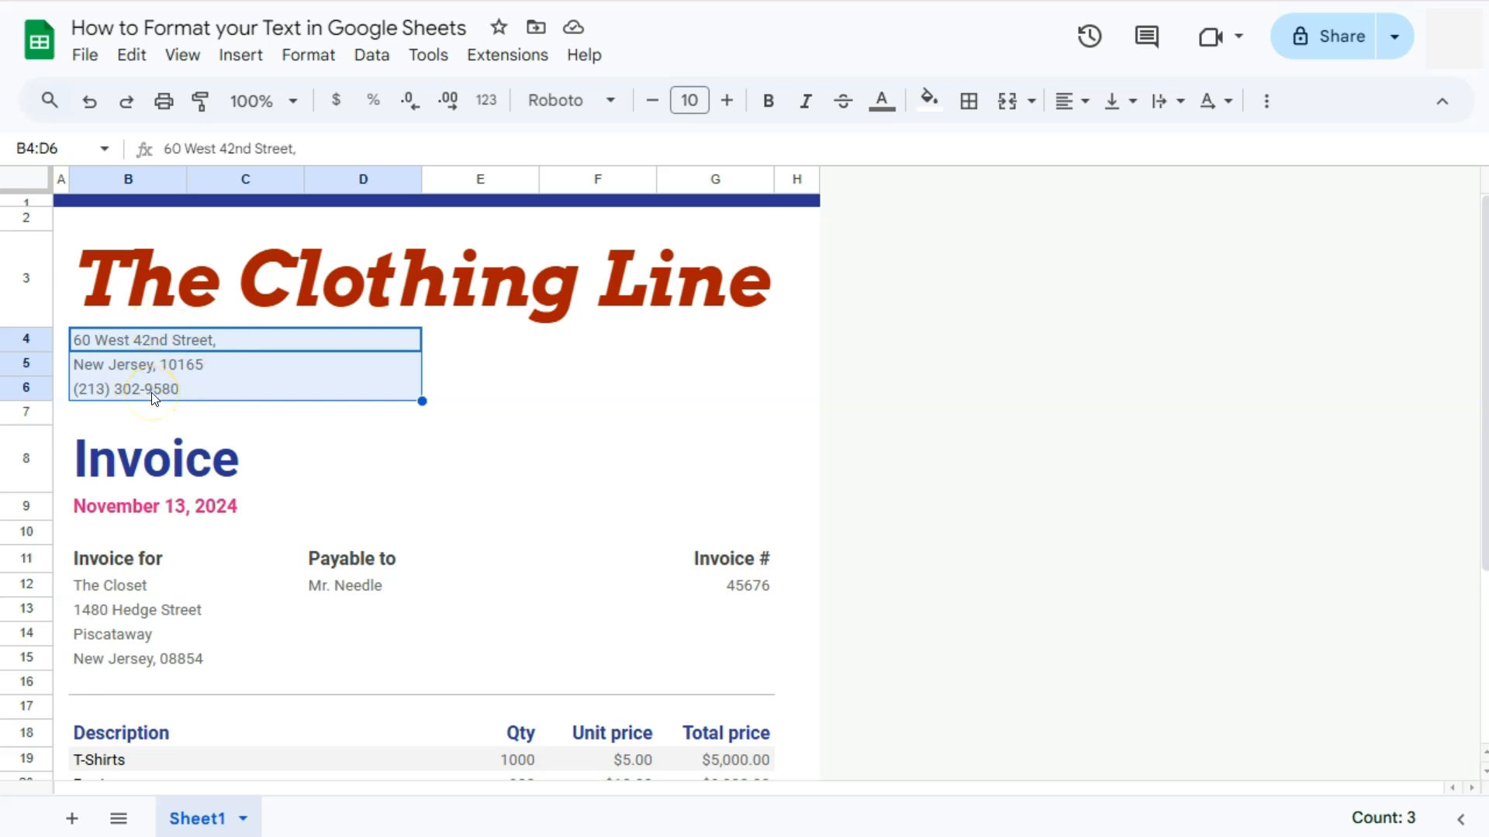
pyautogui.click(569, 112)
pyautogui.click(577, 190)
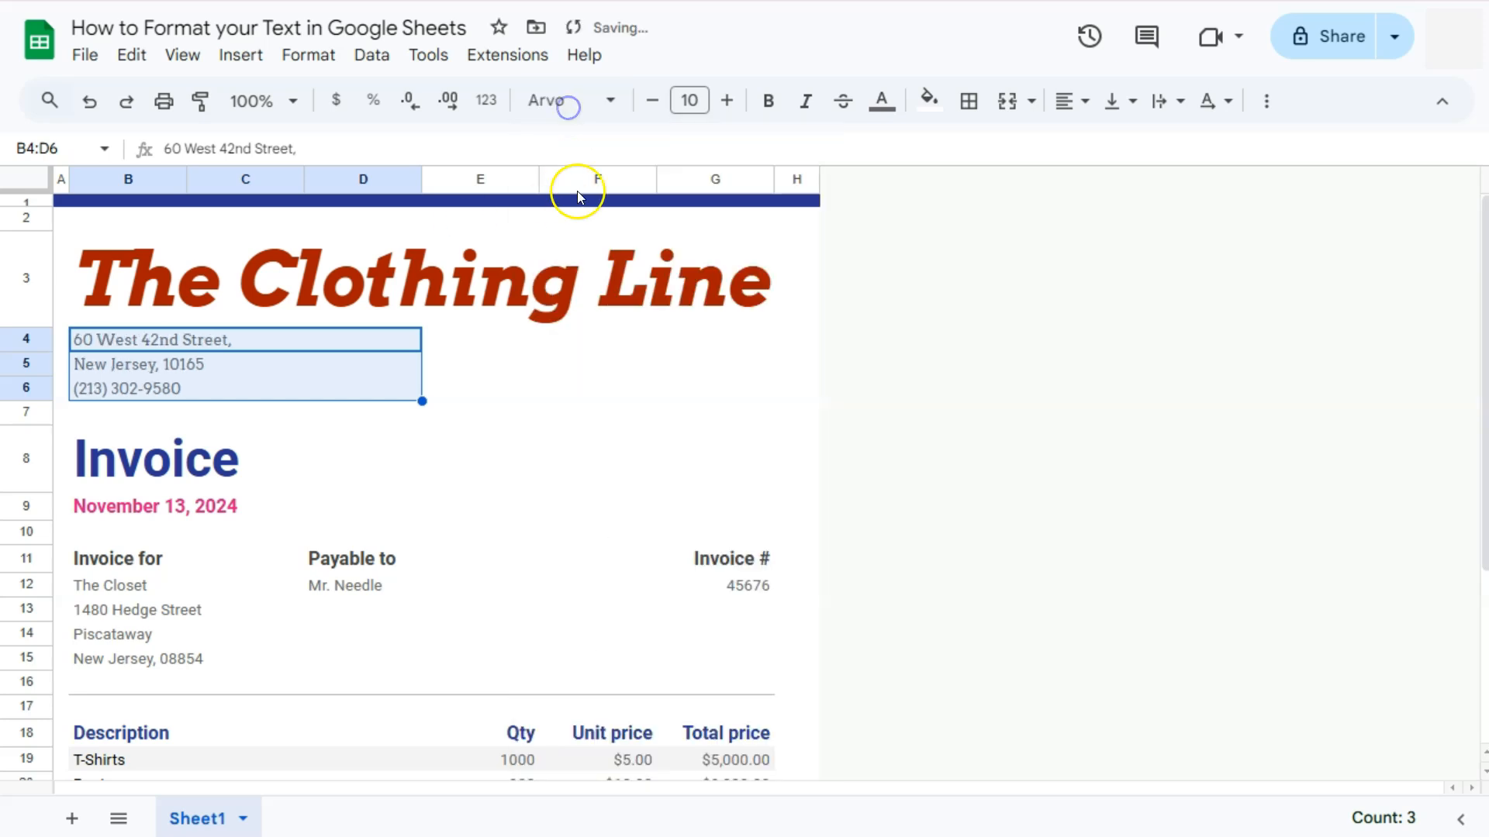
pyautogui.click(722, 103)
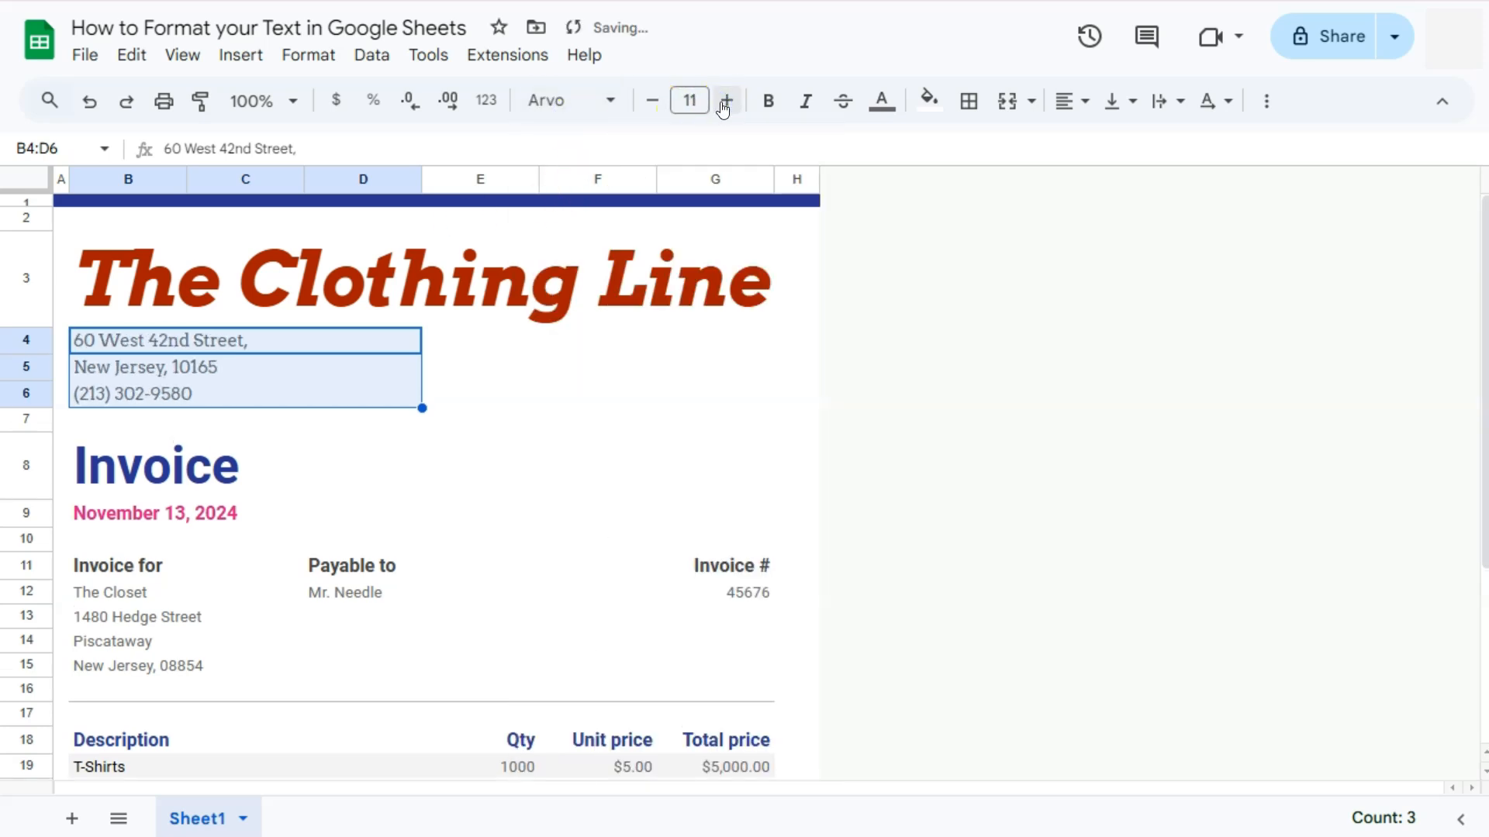
# Make the address and phone lines in B4:D6 bold and color their text red
pyautogui.click(767, 101)
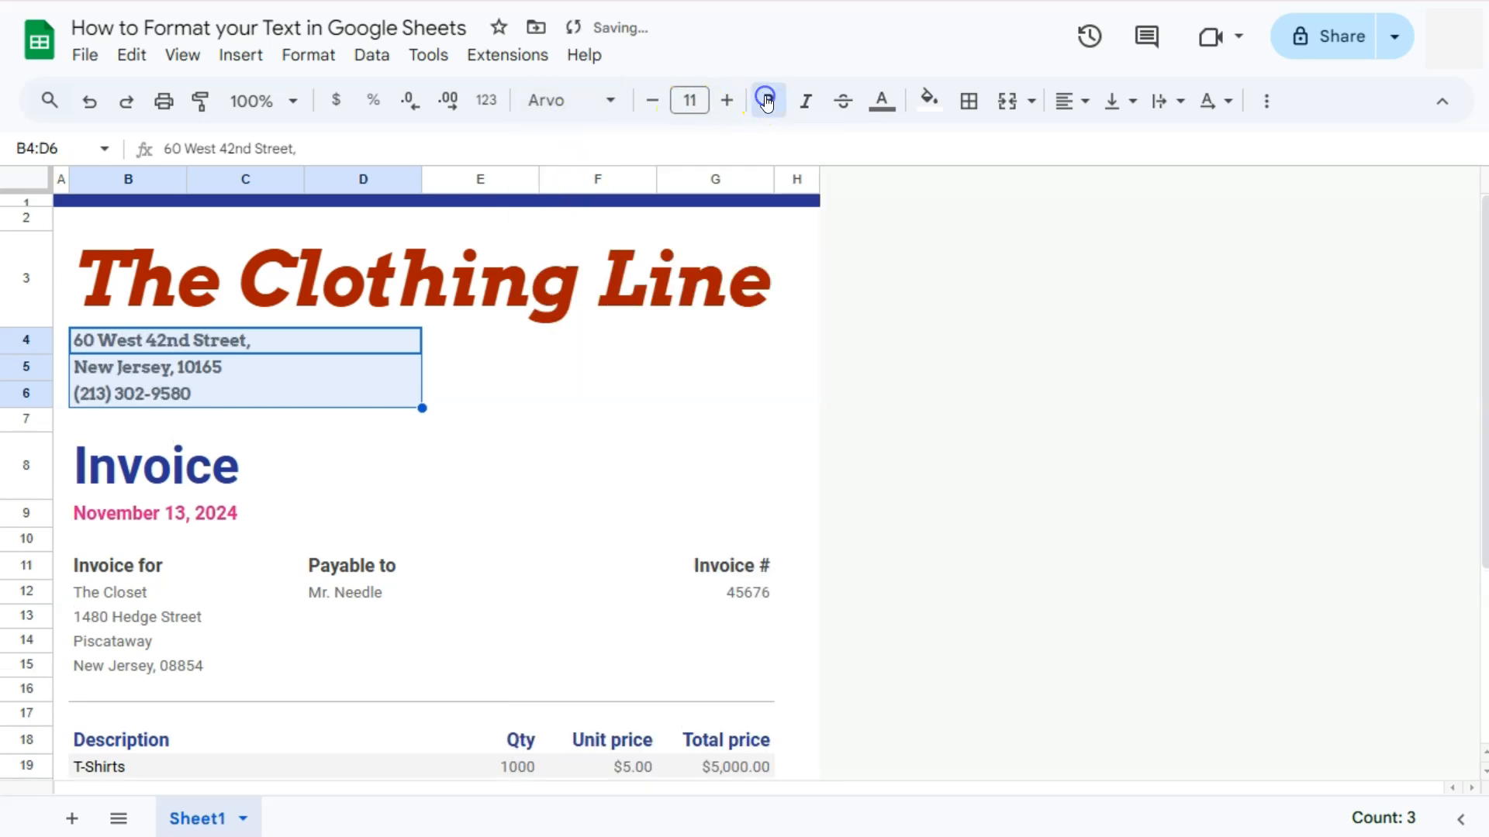
pyautogui.click(880, 99)
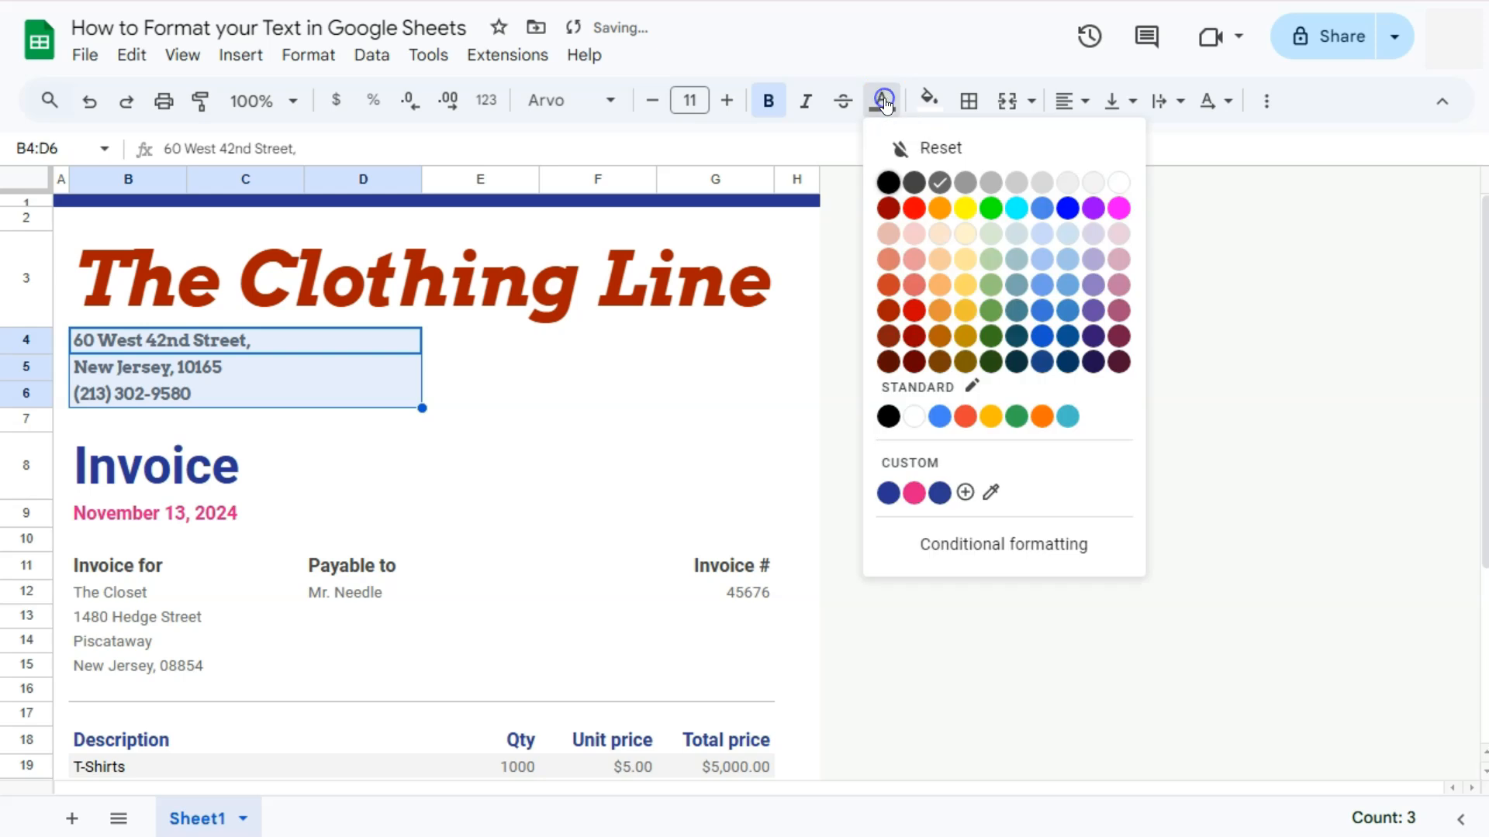
pyautogui.click(913, 208)
pyautogui.click(901, 472)
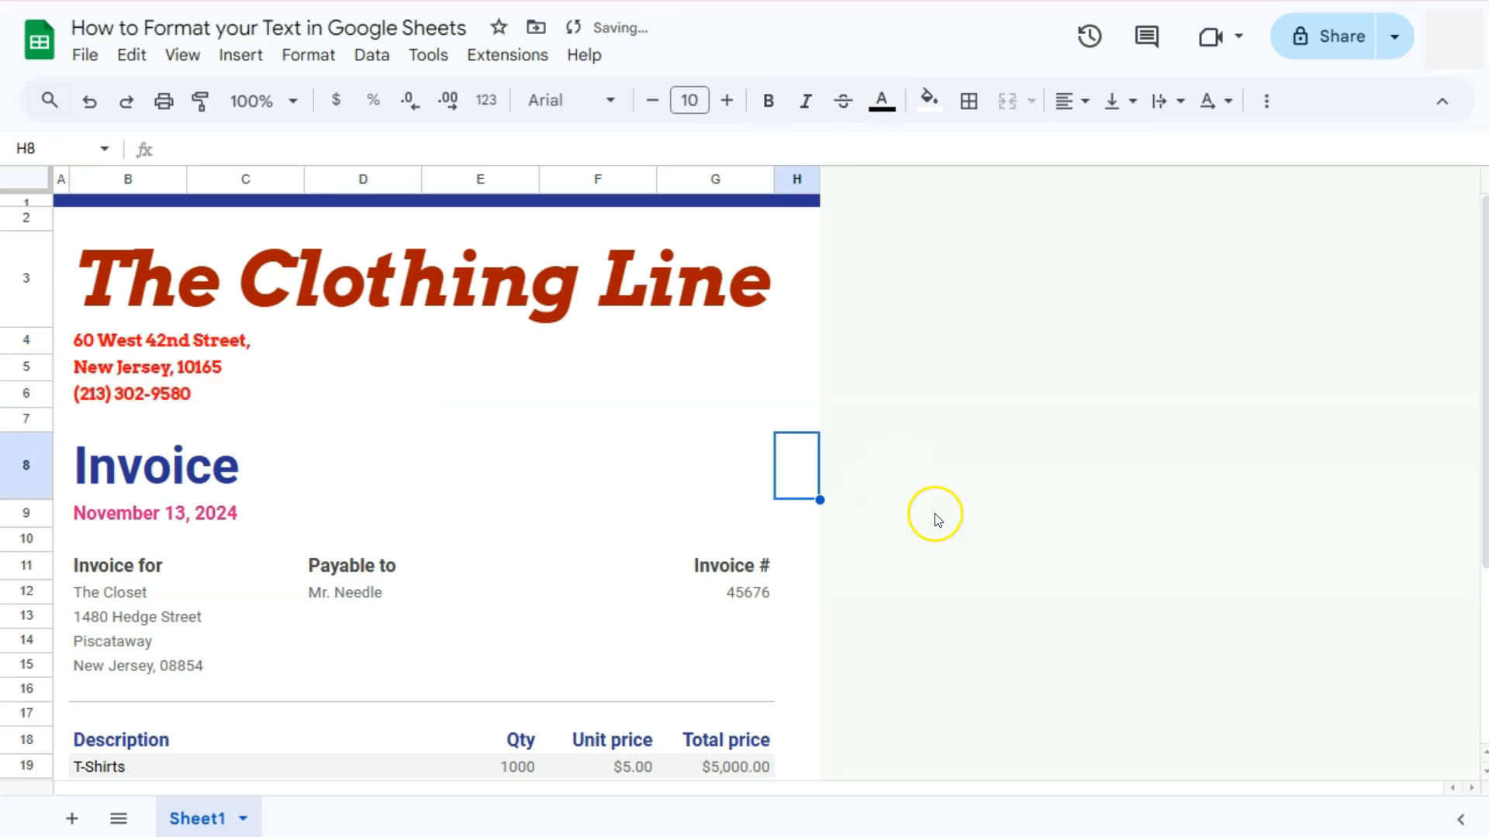